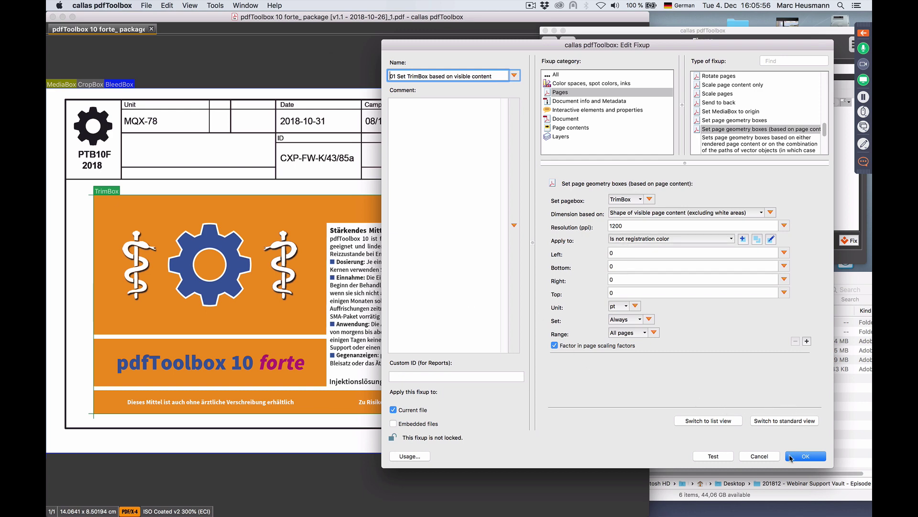
- Run the "02a Create Dieline from TrimBox" fixup and save the result as "pdfToolbox 10 forte_ package [v1.1 - 2018-10-26]_1_2.pdf"
{"action": "left_click", "coordinate": [771, 456]}
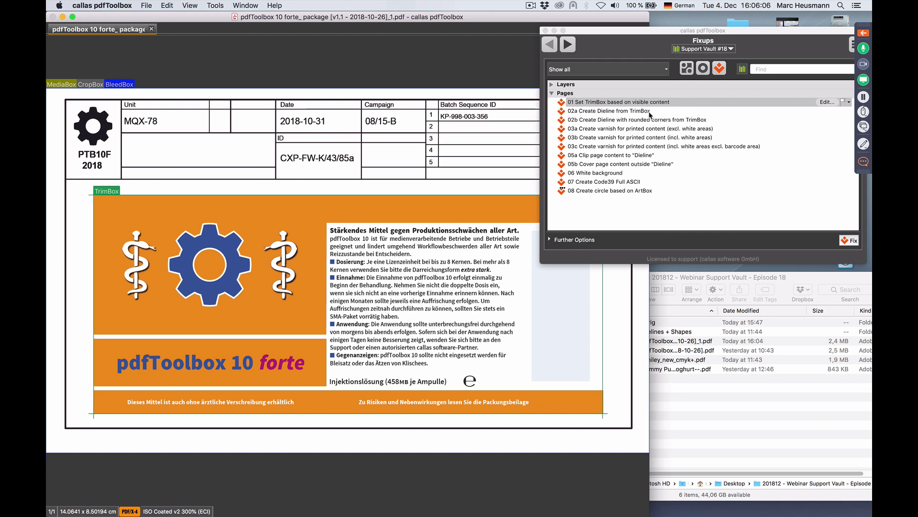
{"action": "left_click", "coordinate": [650, 111]}
{"action": "left_click", "coordinate": [854, 240]}
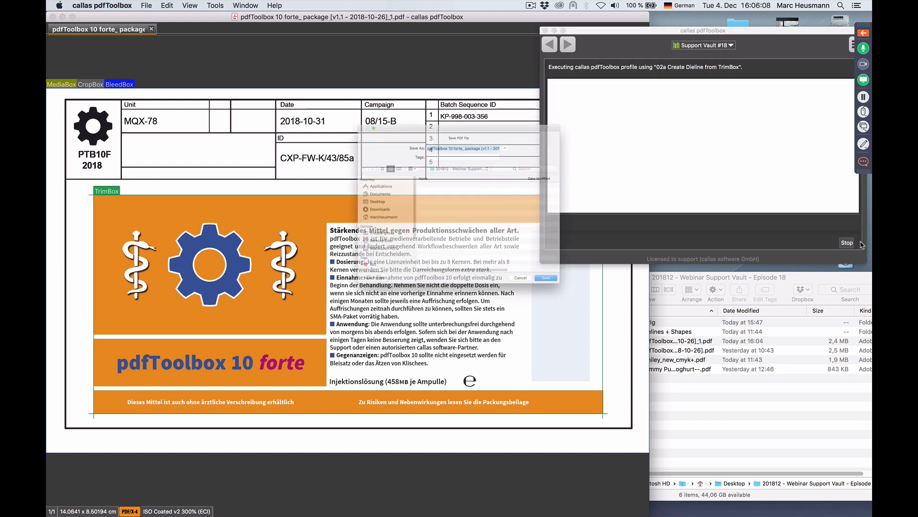
{"action": "key", "text": "Right"}
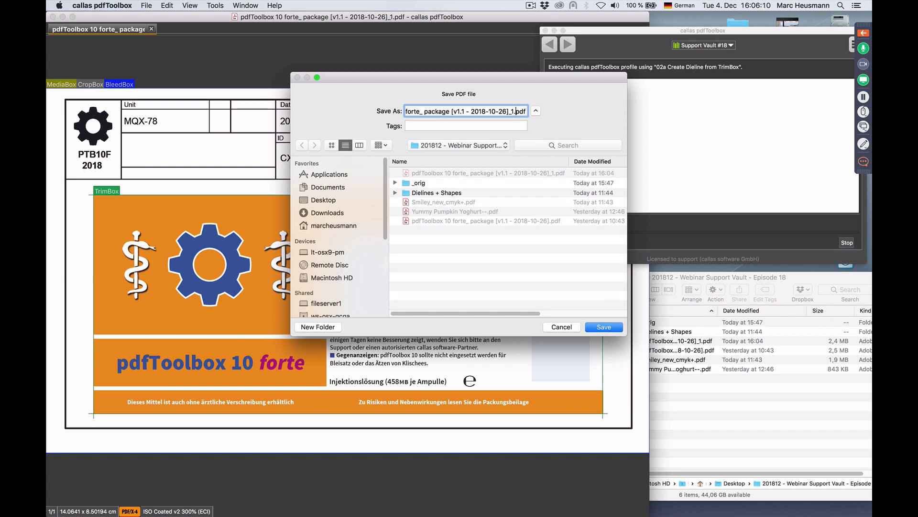
{"action": "key", "text": "Left"}
{"action": "type", "text": "_2"}
{"action": "key", "text": "Return"}
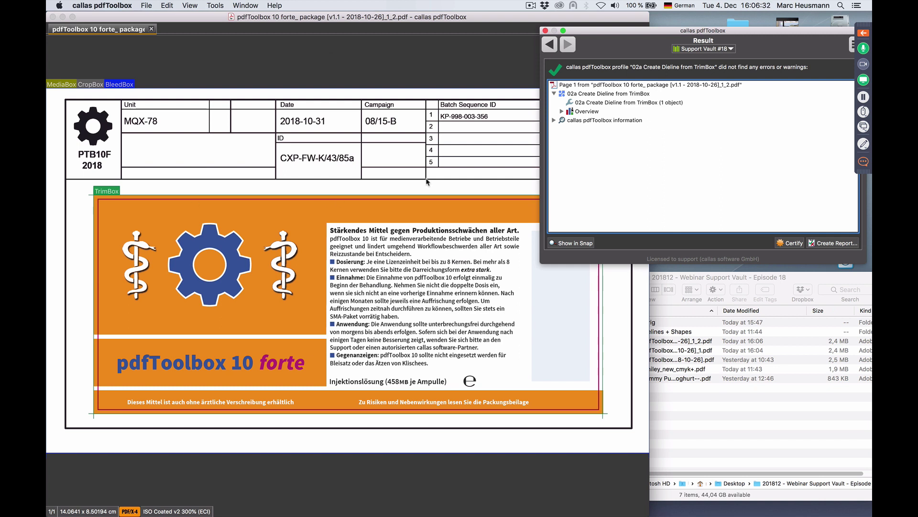
- Open the "02a Create Dieline from TrimBox" fixup for editing and review its shape source options and shape creation parameters
{"action": "left_click", "coordinate": [551, 44]}
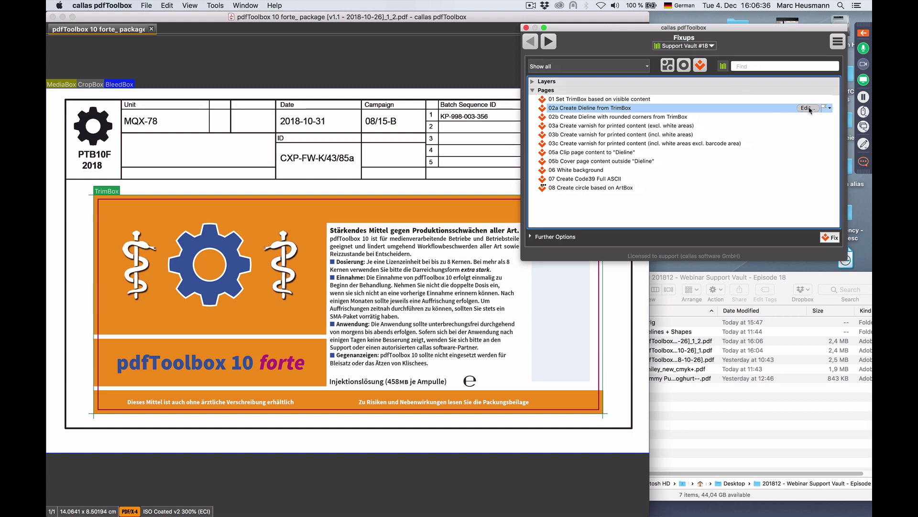
{"action": "left_click", "coordinate": [807, 108]}
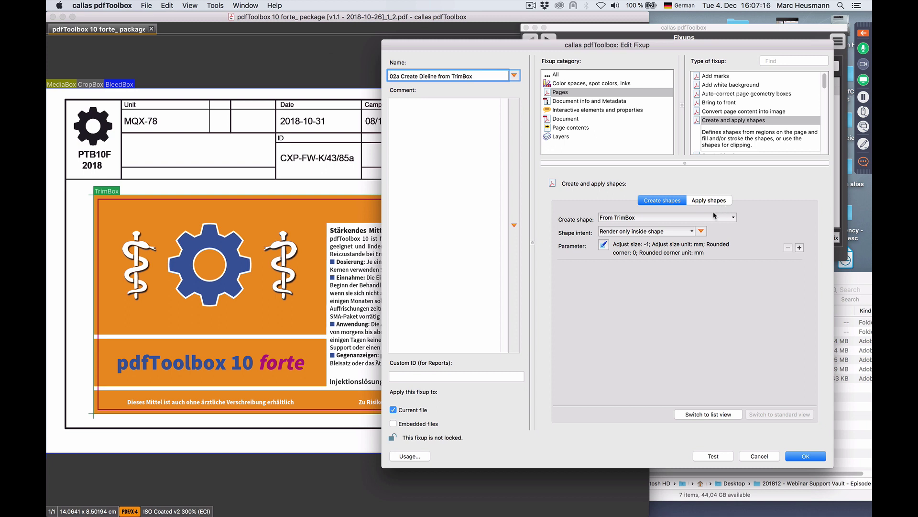
{"action": "left_click", "coordinate": [633, 220]}
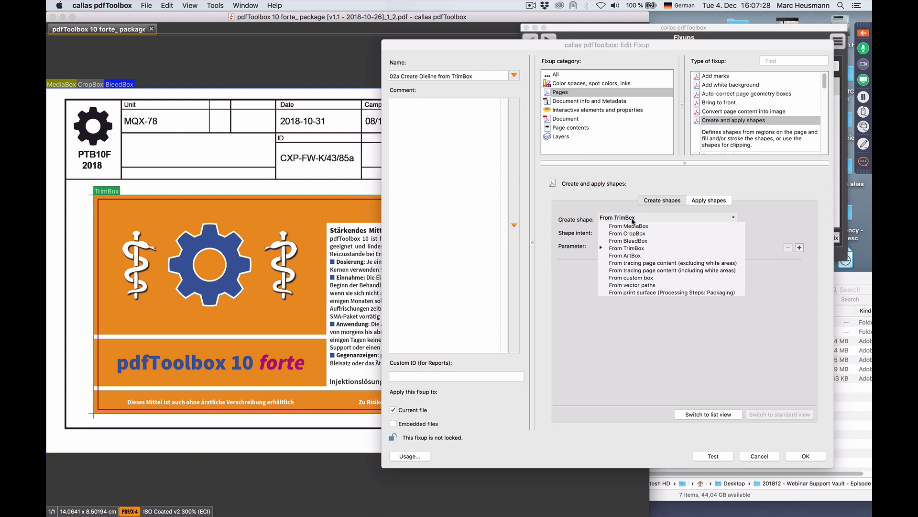
{"action": "left_click", "coordinate": [802, 214]}
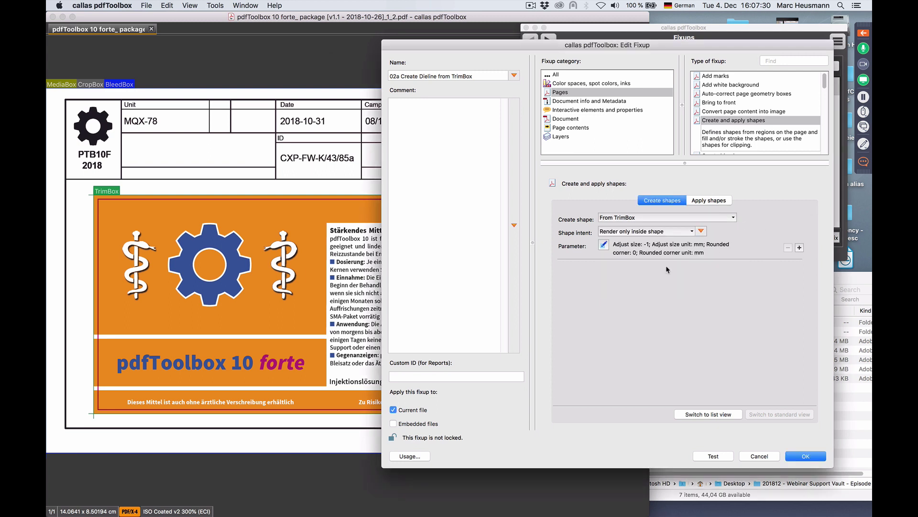
{"action": "left_click", "coordinate": [604, 245]}
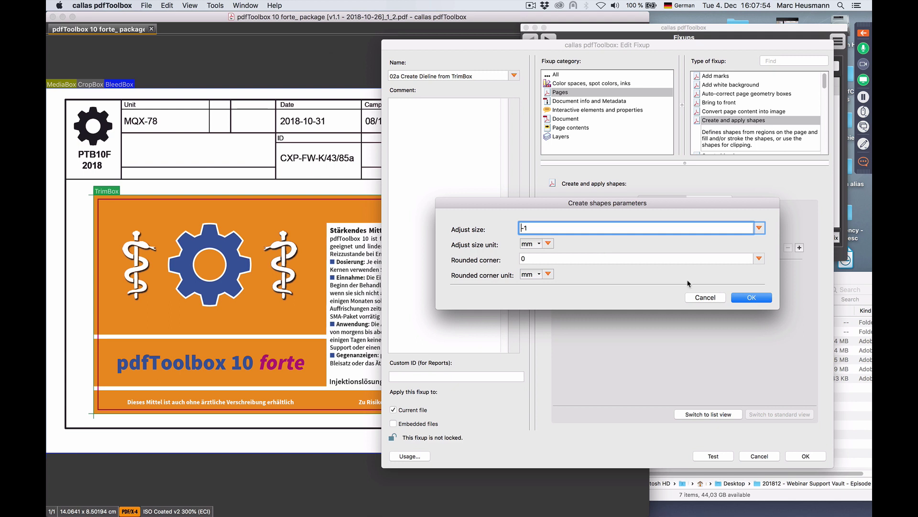
{"action": "left_click", "coordinate": [708, 299]}
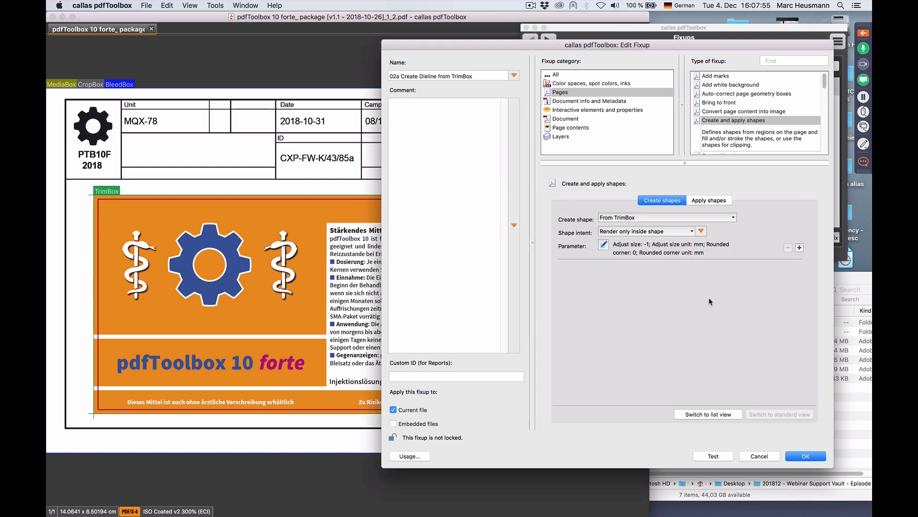
- Review the fixup's shape usage options and stroke parameters for applying shapes, and close the fixup without saving changes
{"action": "left_click", "coordinate": [710, 203]}
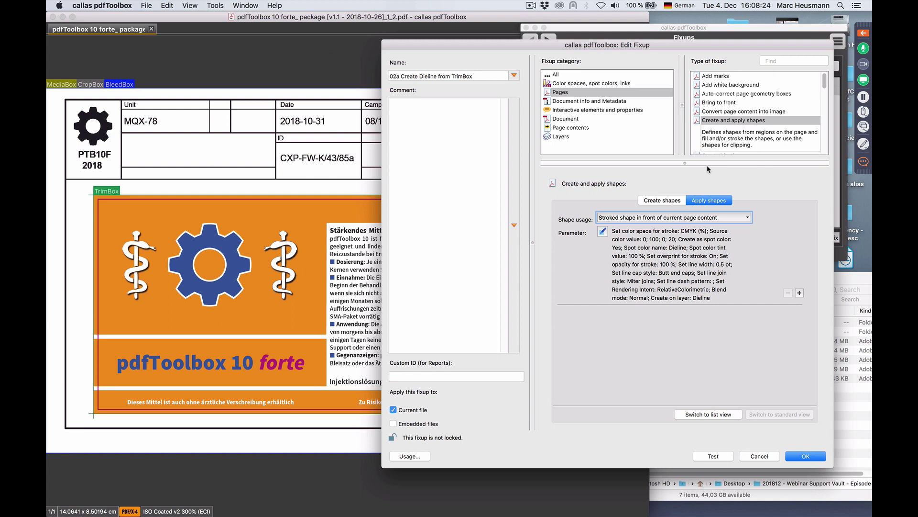
{"action": "left_click", "coordinate": [689, 220]}
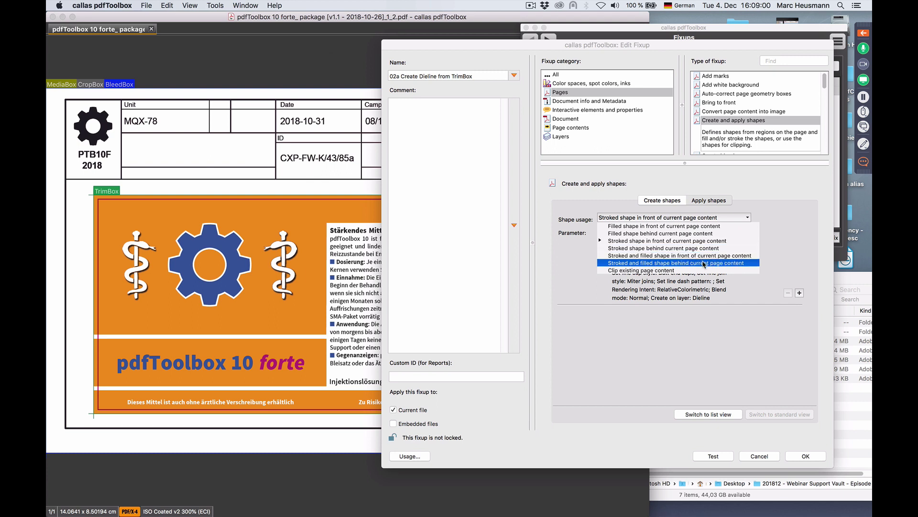
{"action": "left_click", "coordinate": [779, 216]}
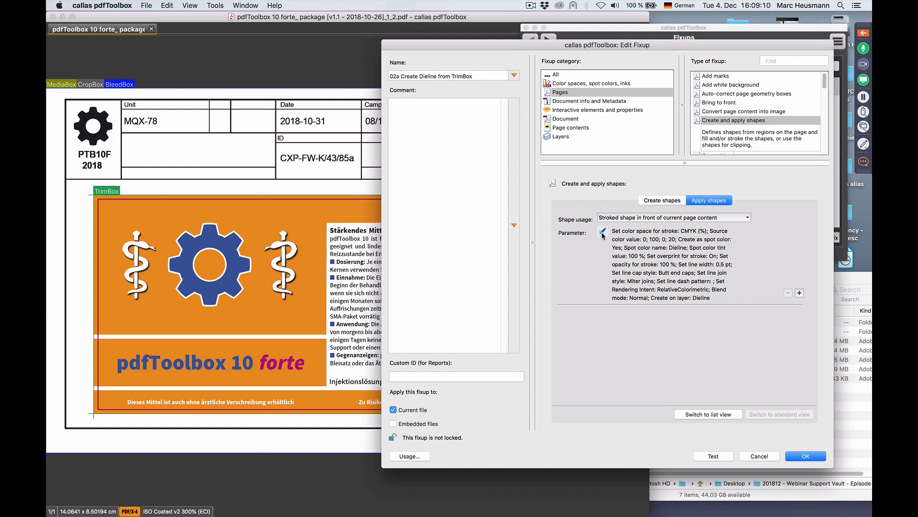
{"action": "left_click", "coordinate": [603, 233]}
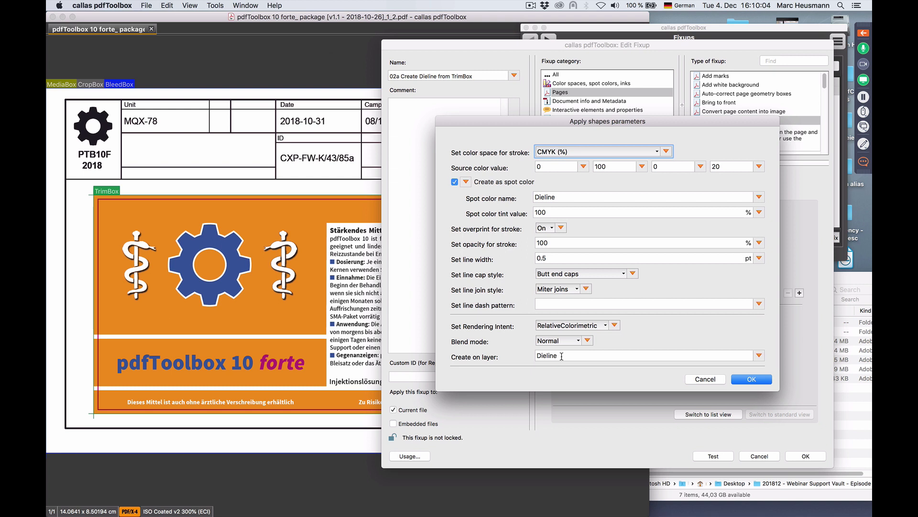
{"action": "left_click", "coordinate": [706, 380]}
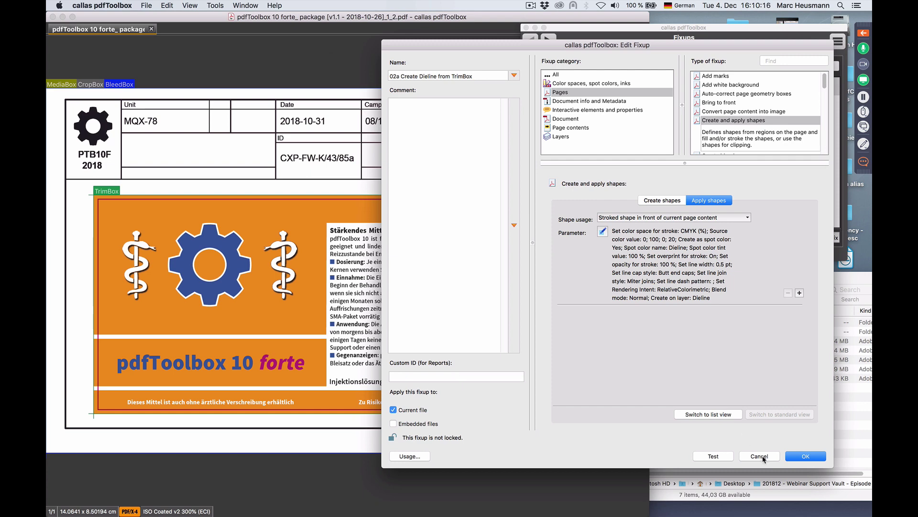
{"action": "left_click", "coordinate": [760, 457]}
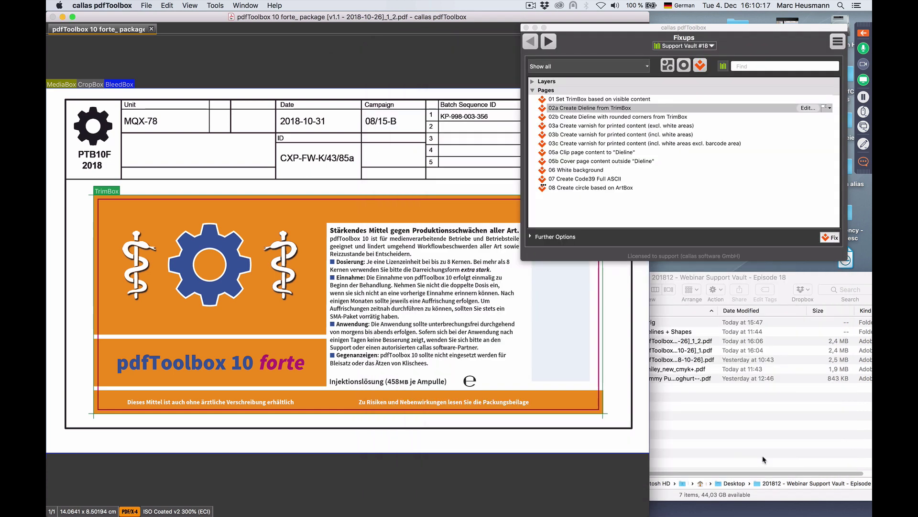
- Check the Dieline layer in the Layer Explorer by hiding and showing it again, and close the explorer
{"action": "left_click", "coordinate": [190, 5]}
{"action": "mouse_move", "coordinate": [214, 5]}
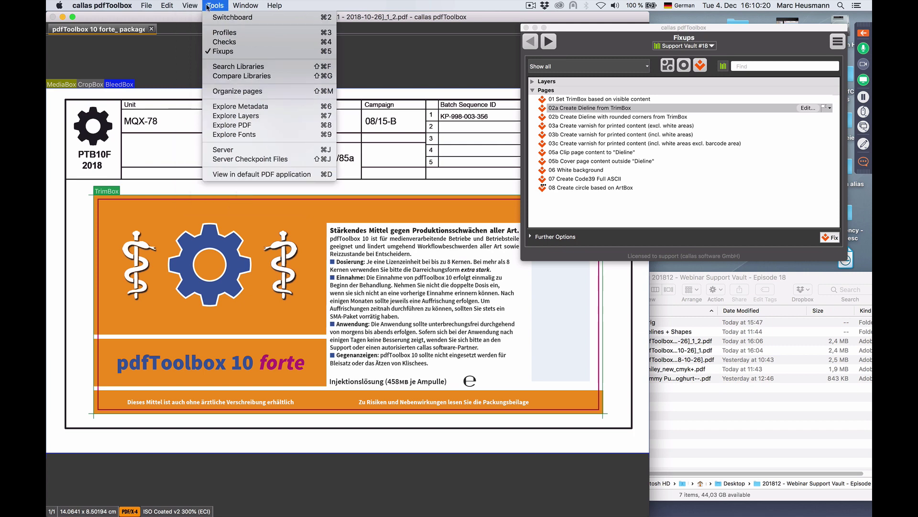
{"action": "left_click", "coordinate": [261, 115]}
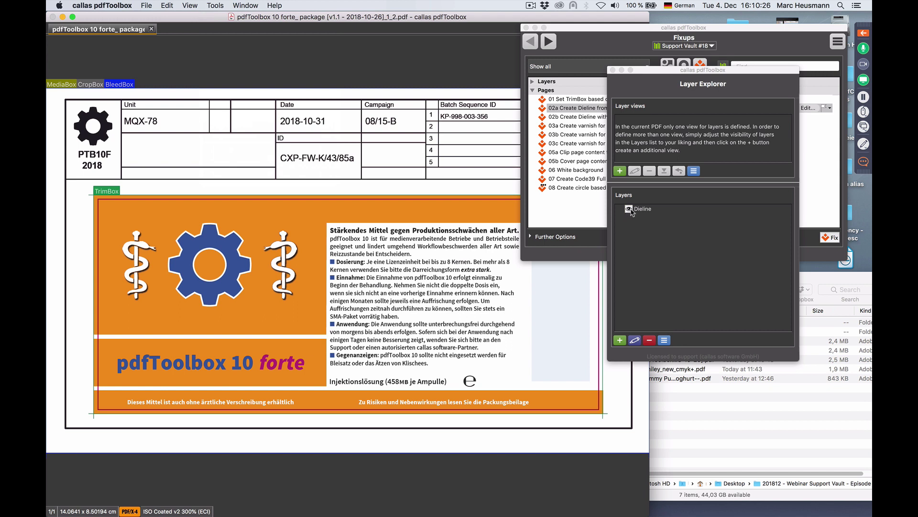
{"action": "left_click", "coordinate": [629, 210]}
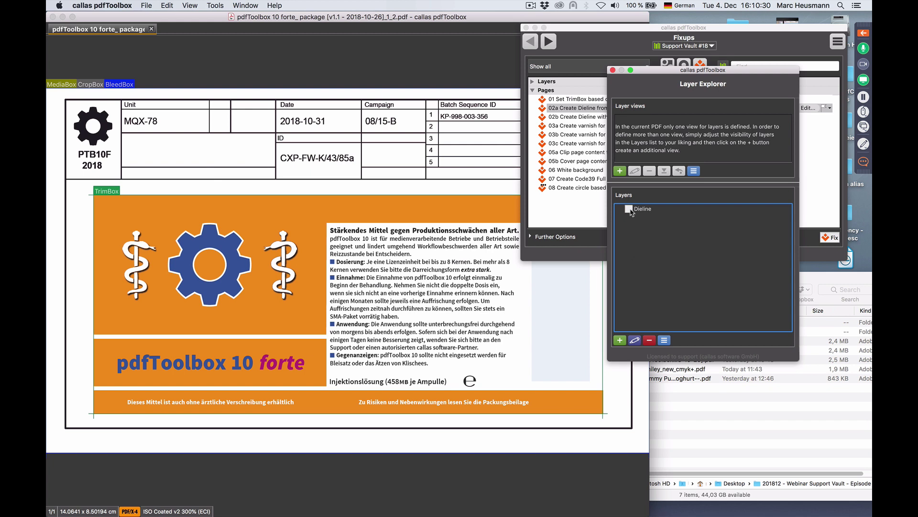
{"action": "left_click", "coordinate": [630, 209]}
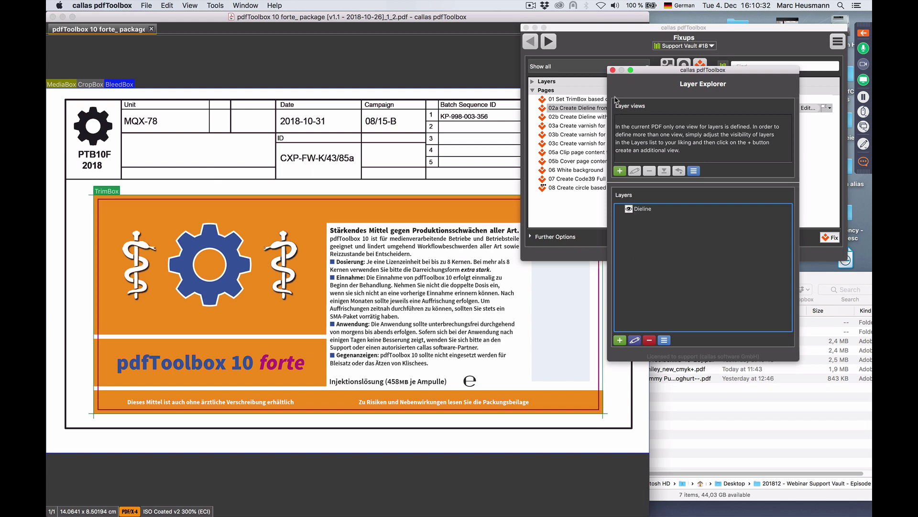
{"action": "left_click", "coordinate": [613, 70]}
- Visualize the page's spot color separations and look through the available channel views
{"action": "left_click", "coordinate": [210, 5]}
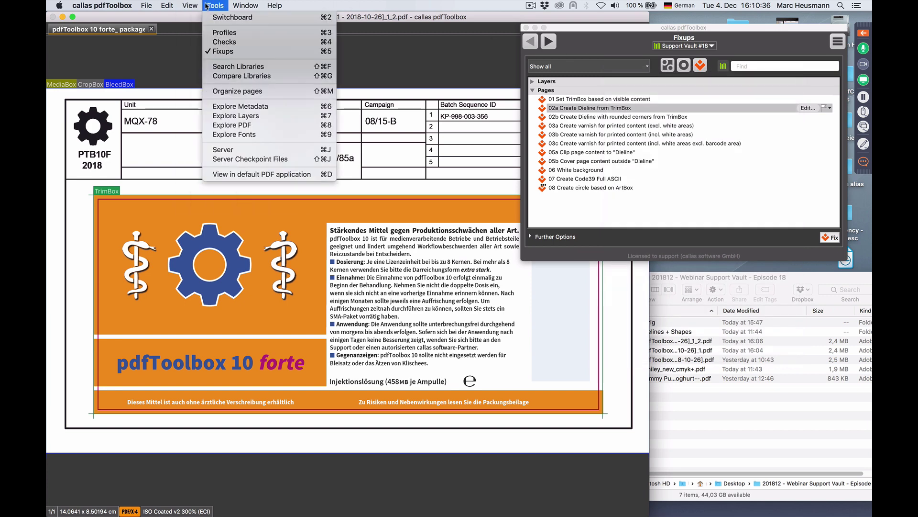
{"action": "mouse_move", "coordinate": [190, 5]}
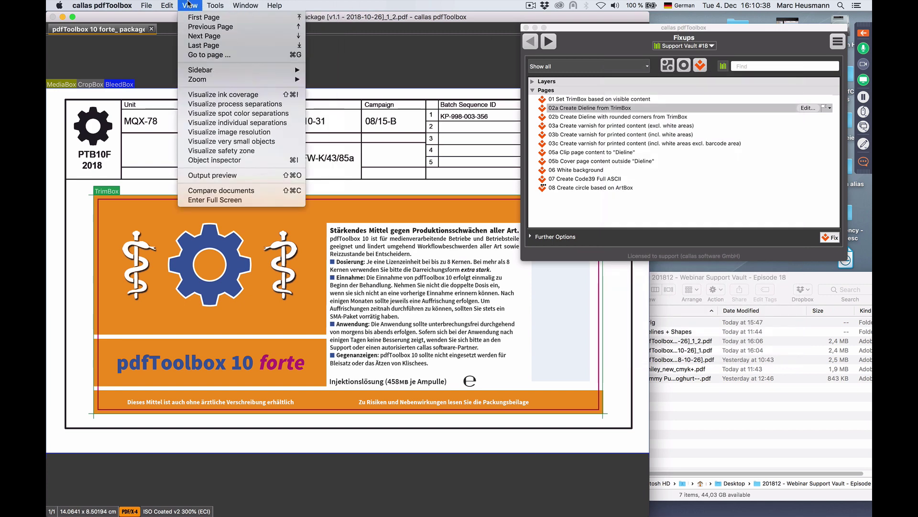
{"action": "left_click", "coordinate": [250, 117]}
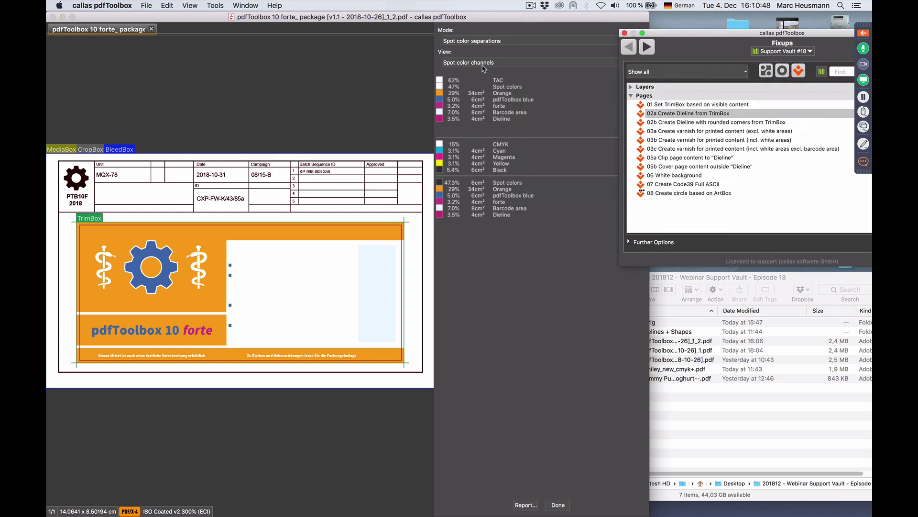
{"action": "left_click", "coordinate": [487, 63]}
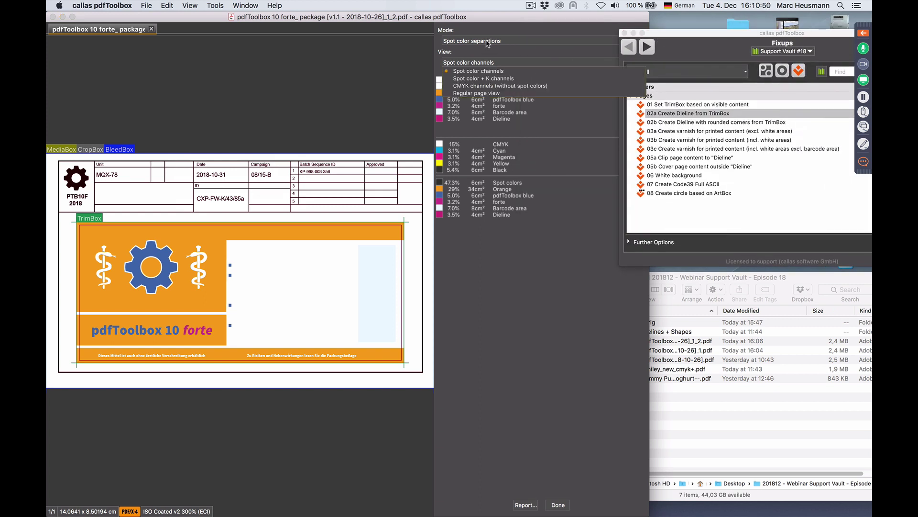
{"action": "left_click", "coordinate": [488, 42]}
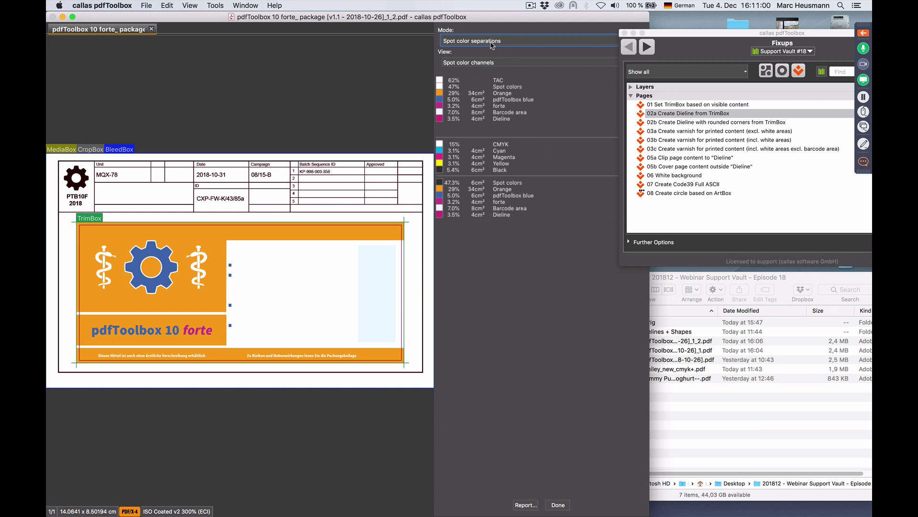
- Inspect the Dieline channel on its own among the individual separations, and leave the visualization
{"action": "left_click", "coordinate": [491, 42]}
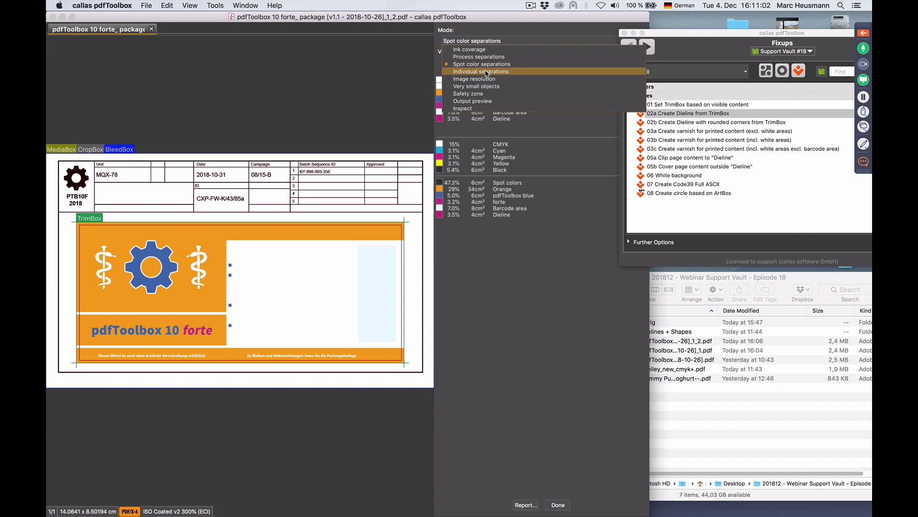
{"action": "left_click", "coordinate": [486, 73]}
{"action": "left_click", "coordinate": [488, 65]}
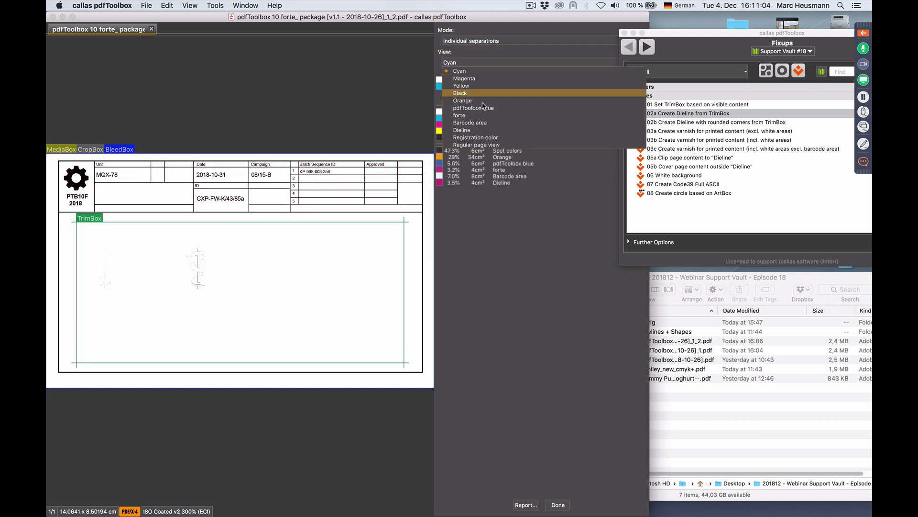
{"action": "left_click", "coordinate": [481, 133]}
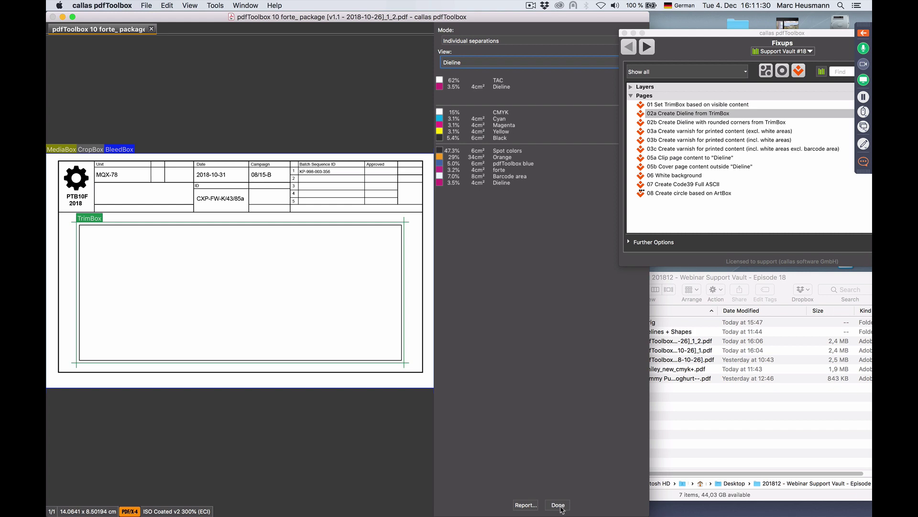
{"action": "left_click", "coordinate": [562, 509]}
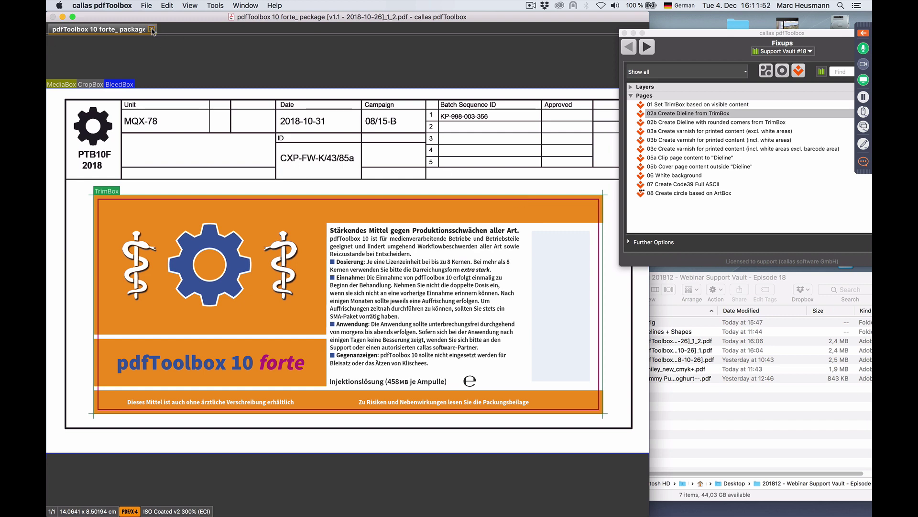
- Close the current PDF and open "pdfToolbox 10 forte_ package [v1.1 - 2018-10-26]_1.pdf" from the Finder folder in pdfToolbox
{"action": "left_click", "coordinate": [152, 29]}
{"action": "left_click", "coordinate": [747, 423]}
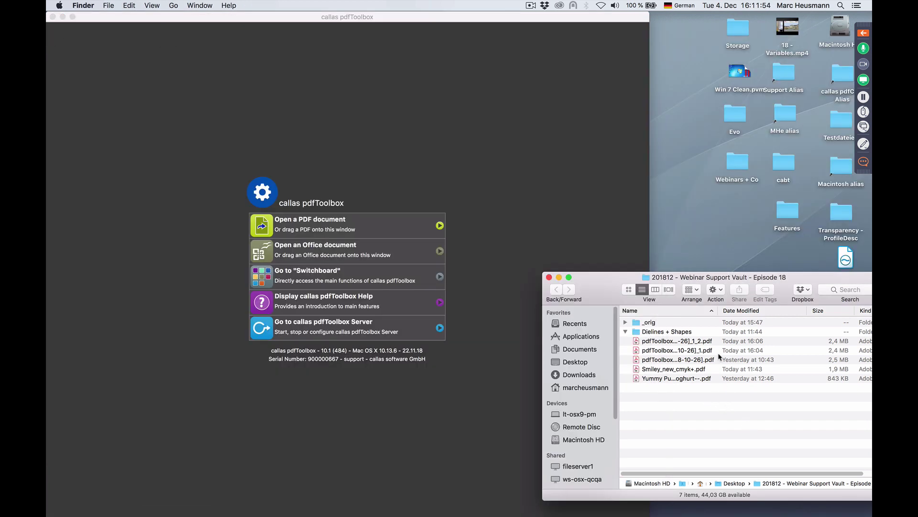
{"action": "double_click", "coordinate": [719, 310]}
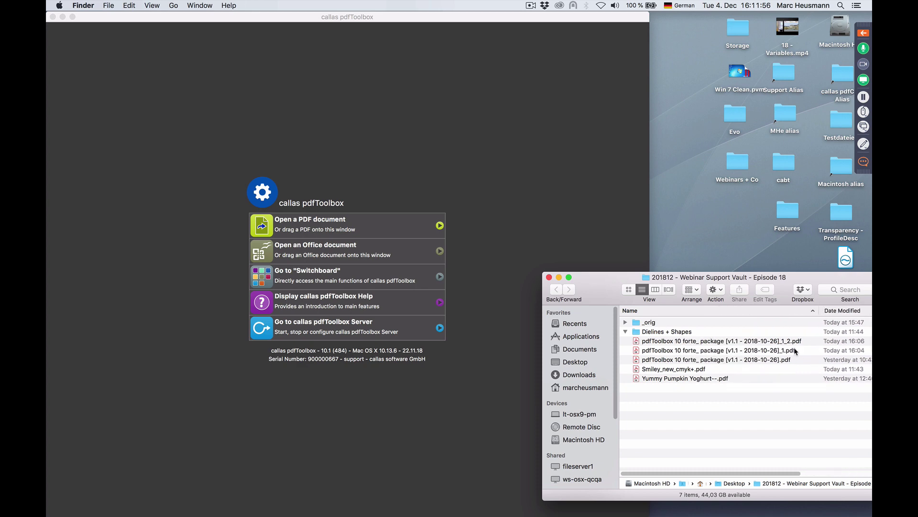
{"action": "left_click_drag", "start_coordinate": [796, 351], "coordinate": [423, 146]}
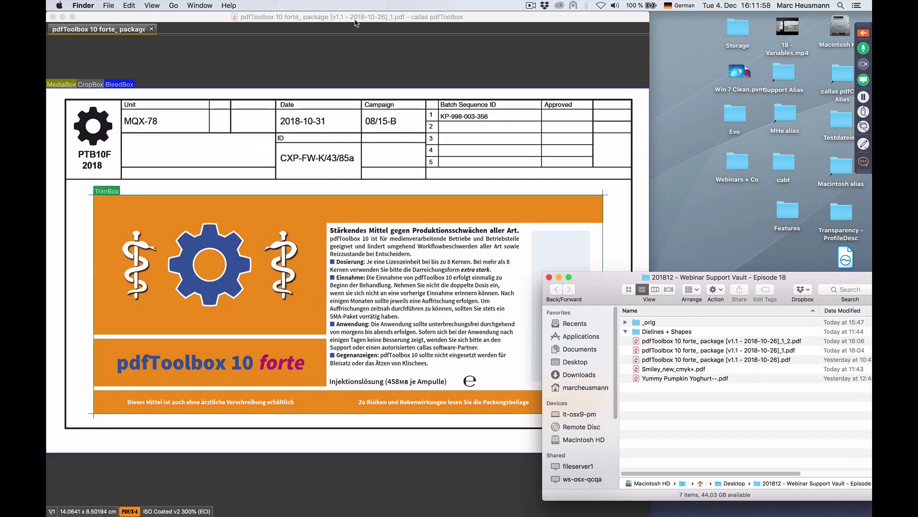
{"action": "left_click", "coordinate": [356, 22]}
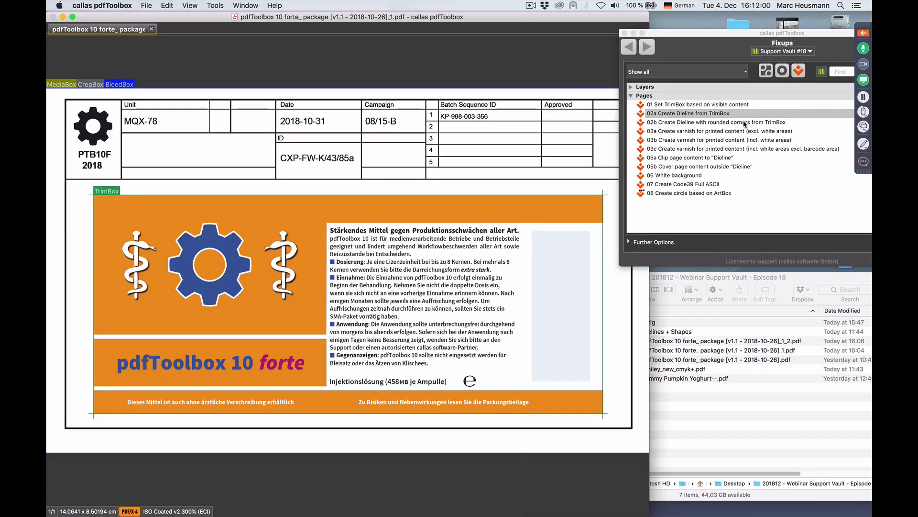
- Run the fixup "02b Create Dieline with rounded corners from TrimBox" and save the result as "pdfToolbox 10 forte_ package [v1.1 - 2018-10-26]_1_2B.pdf"
{"action": "left_click", "coordinate": [745, 123]}
{"action": "left_click_drag", "start_coordinate": [764, 33], "coordinate": [655, 27]}
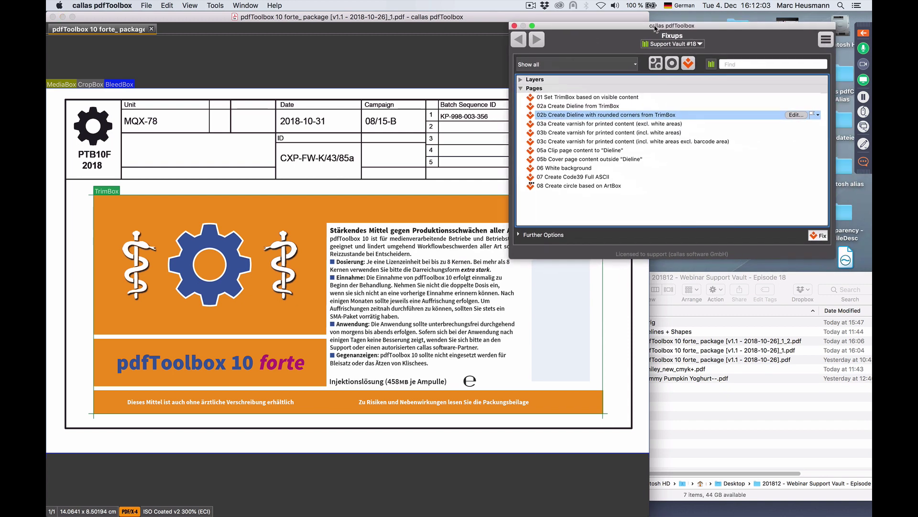
{"action": "left_click", "coordinate": [825, 240]}
{"action": "key", "text": "Right"}
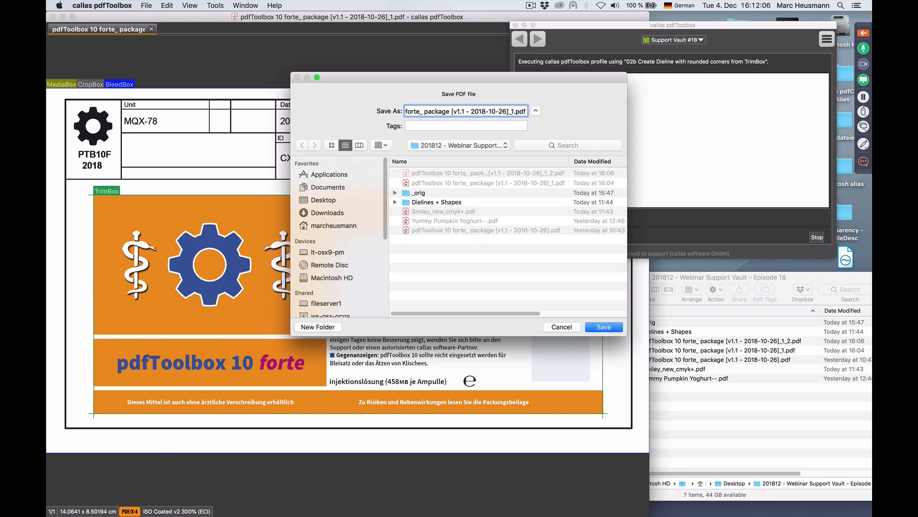
{"action": "type", "text": "_"}
{"action": "key", "text": "BackSpace"}
{"action": "type", "text": "2B"}
{"action": "key", "text": "Return"}
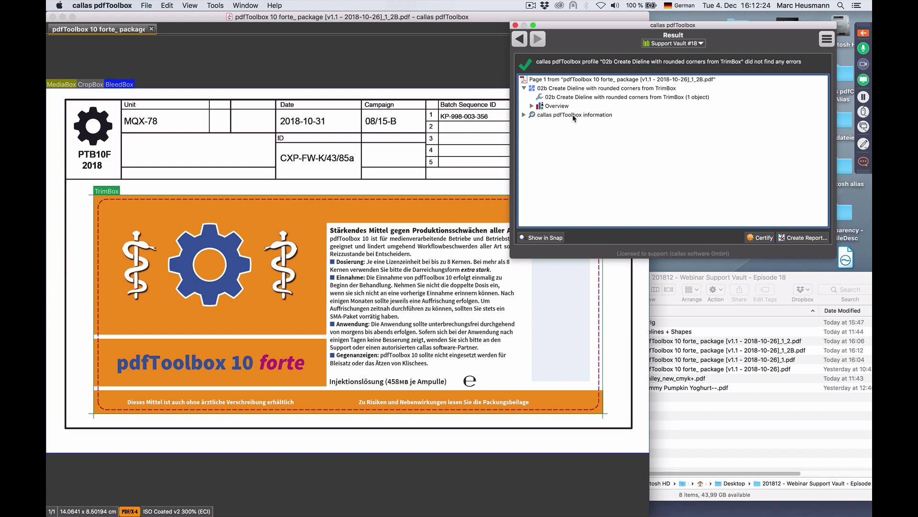
- Open the 02b rounded-corner dieline fixup for editing and review its shape creation parameters without changing them
{"action": "left_click", "coordinate": [521, 41]}
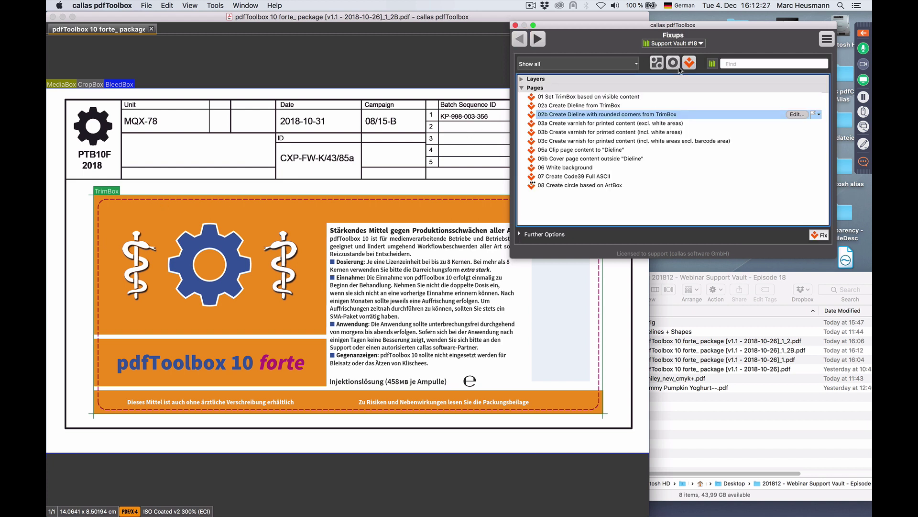
{"action": "left_click", "coordinate": [796, 115]}
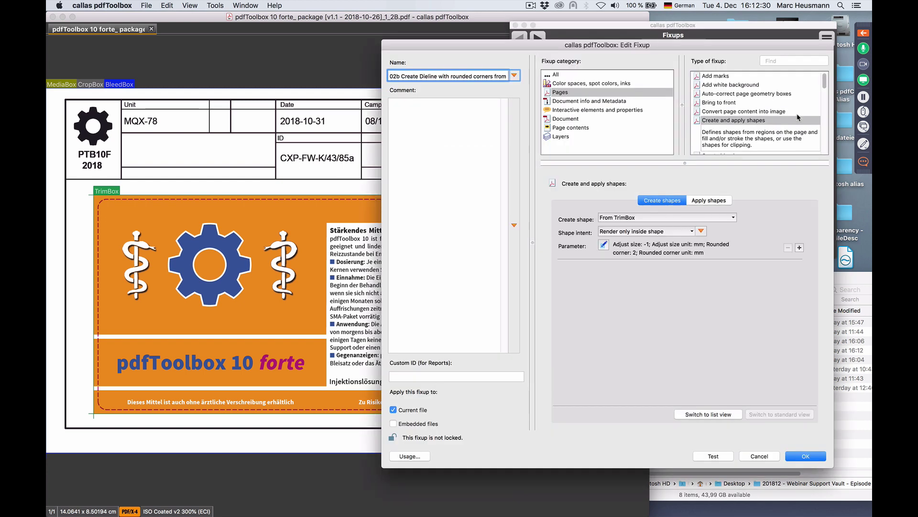
{"action": "left_click", "coordinate": [602, 248]}
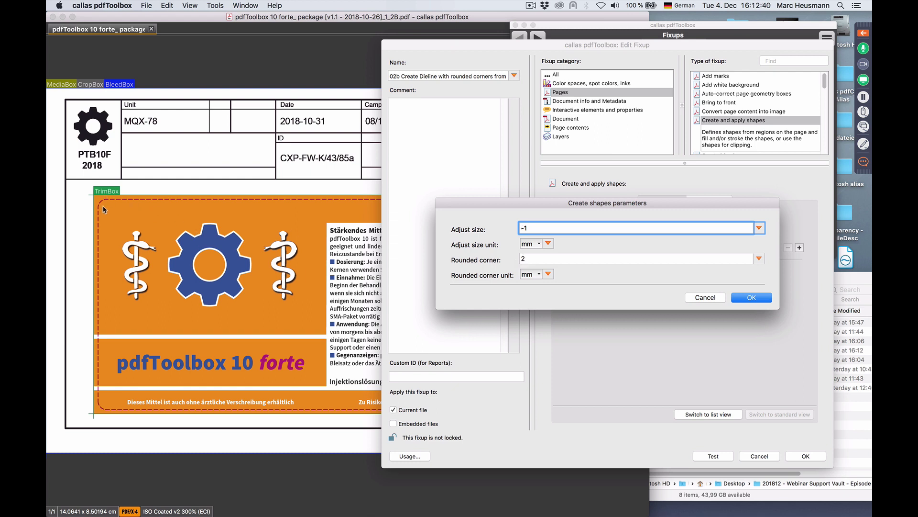
{"action": "left_click", "coordinate": [709, 300]}
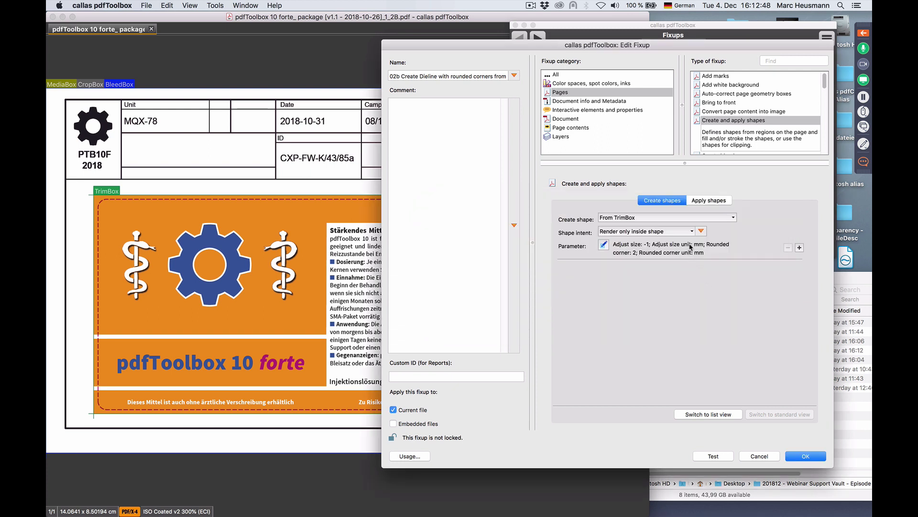
- Review how the 02b fixup applies the shape, including its Dieline stroke parameters, and leave the fixup editor without changes
{"action": "left_click", "coordinate": [710, 201]}
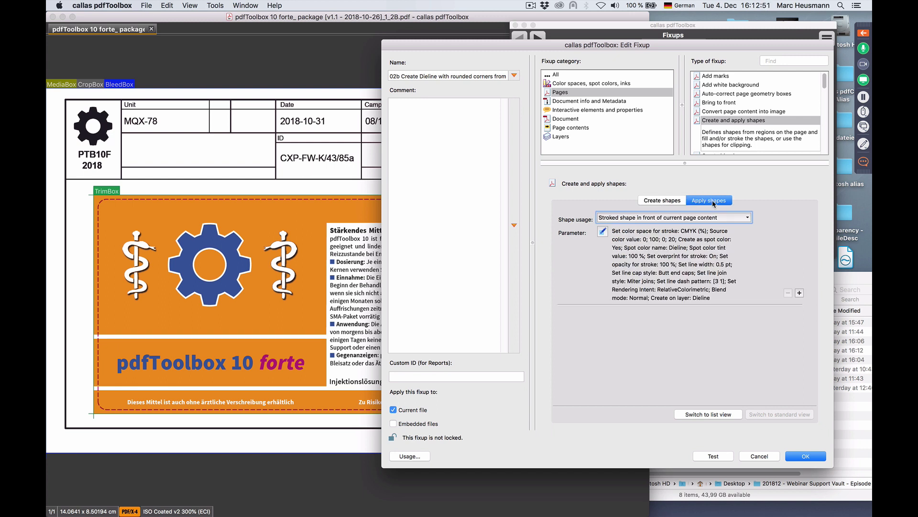
{"action": "left_click", "coordinate": [603, 233]}
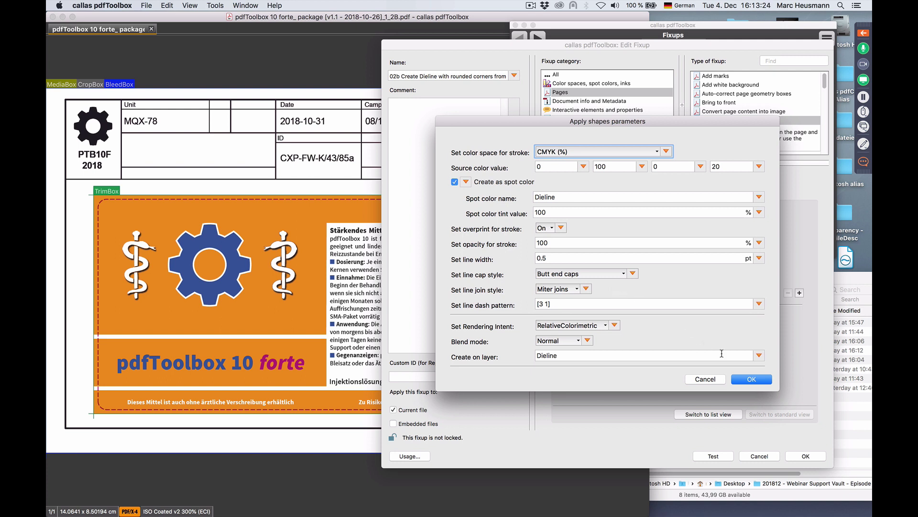
{"action": "left_click", "coordinate": [715, 381]}
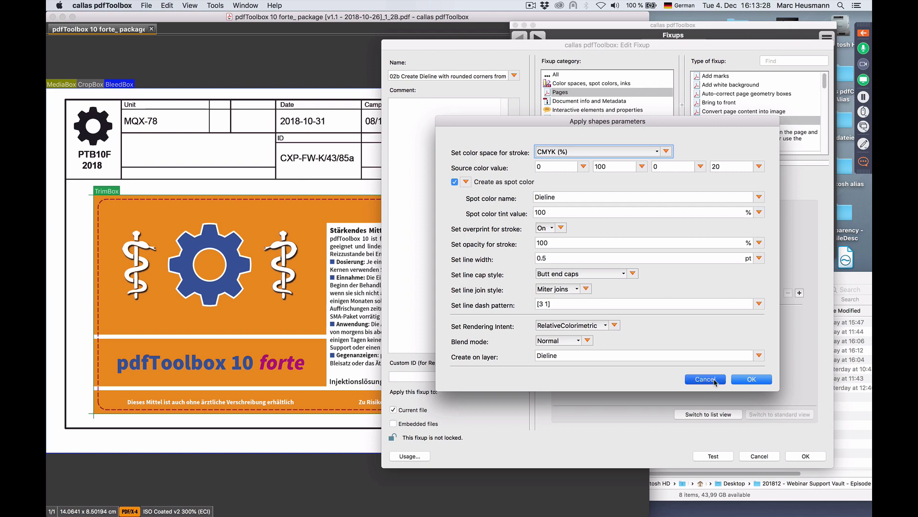
{"action": "left_click", "coordinate": [760, 456]}
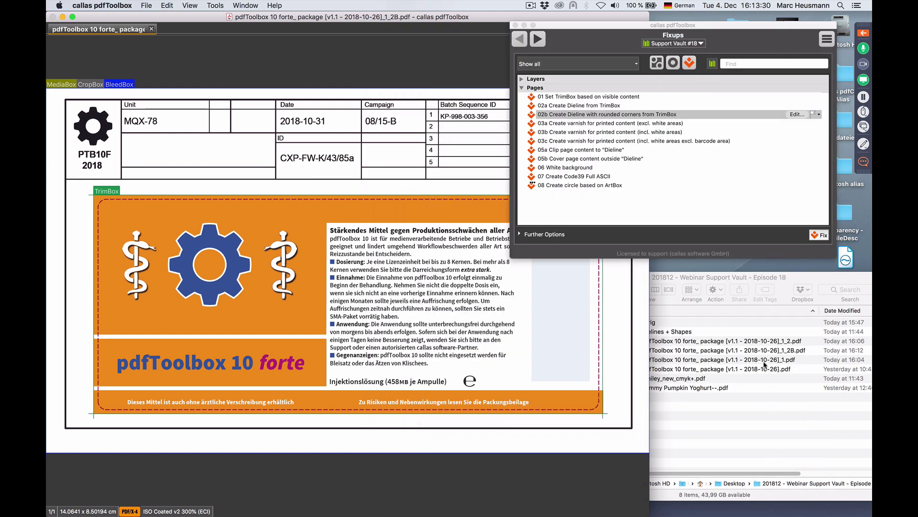
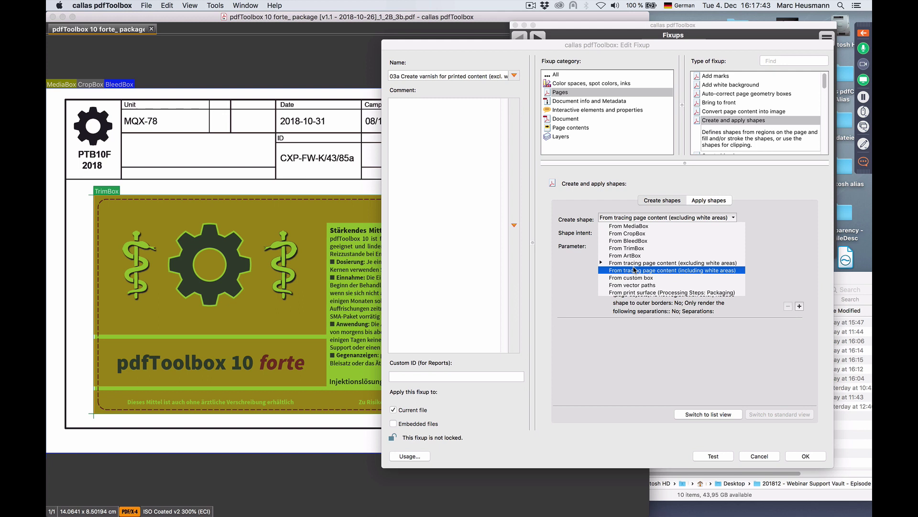
- Review the shape source and the Varnish fill and stroke parameters of the 03a varnish fixup, and leave its editor without changes
{"action": "left_click", "coordinate": [635, 270]}
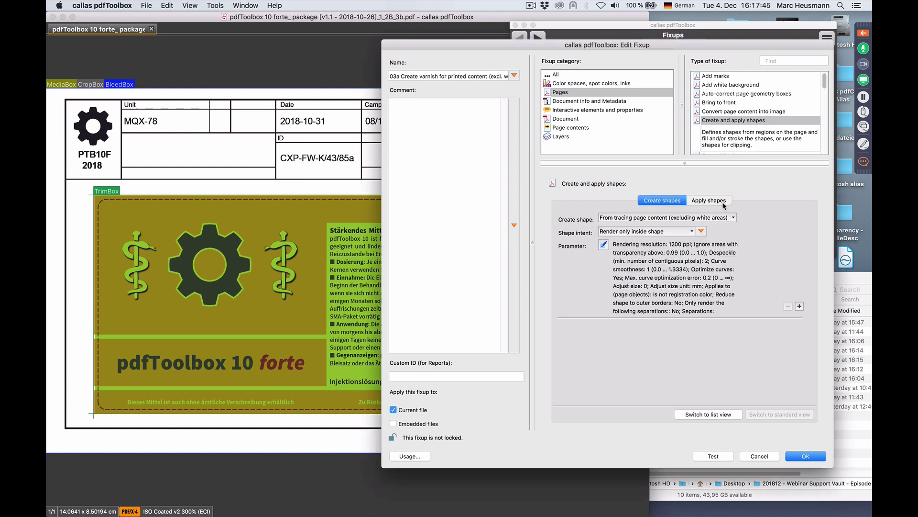
{"action": "left_click", "coordinate": [723, 202]}
{"action": "left_click", "coordinate": [603, 232]}
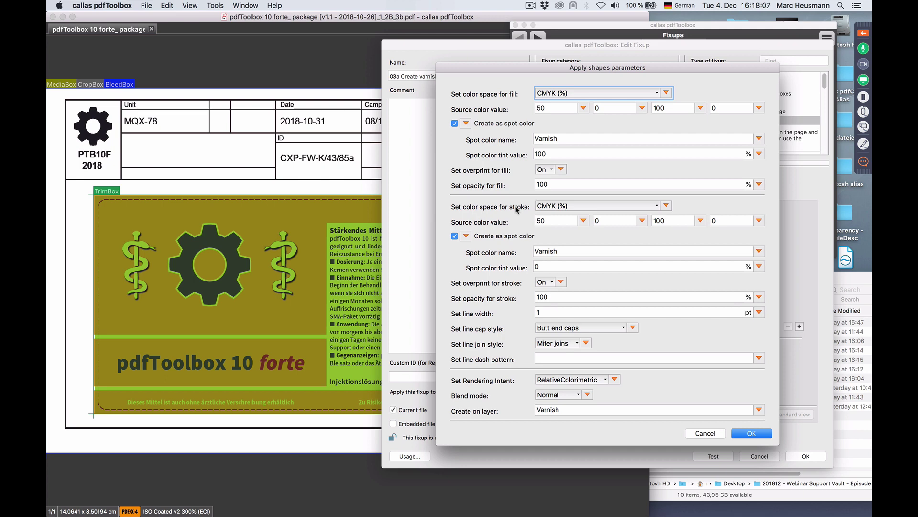
{"action": "left_click", "coordinate": [712, 435]}
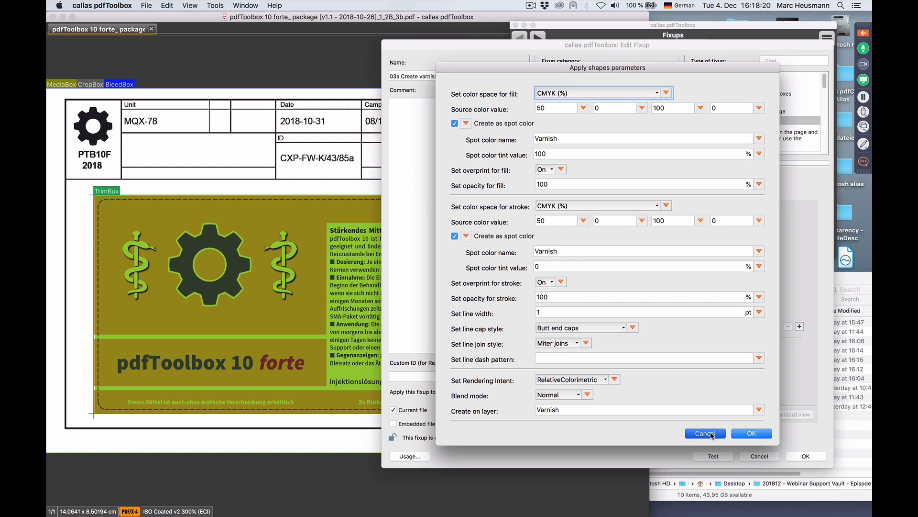
{"action": "left_click", "coordinate": [711, 435]}
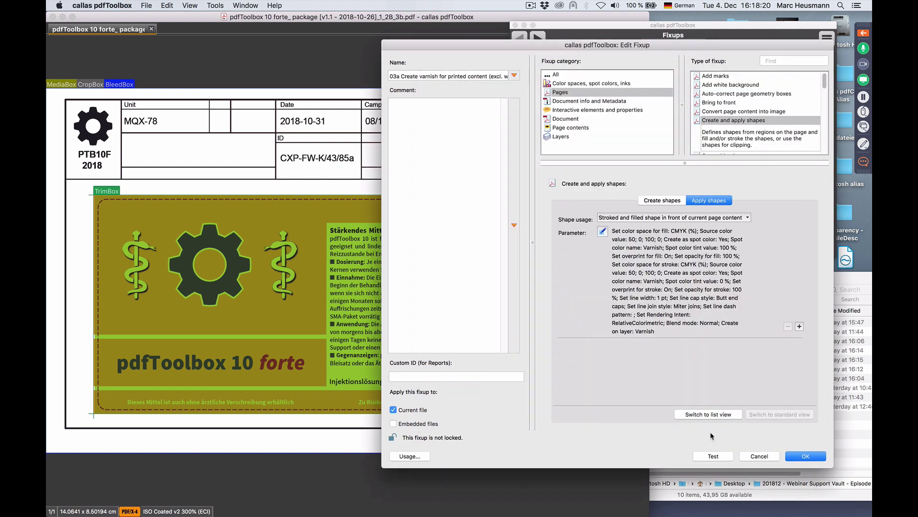
{"action": "left_click", "coordinate": [759, 457]}
{"action": "left_click_drag", "start_coordinate": [759, 459], "coordinate": [712, 179]}
{"action": "left_click", "coordinate": [764, 457]}
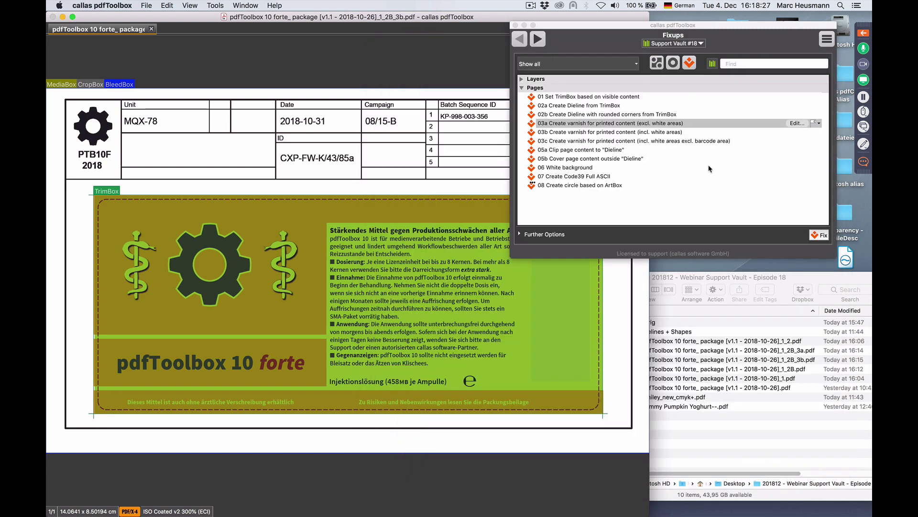
- Select the 03c varnish fixup and replace the open PDF with "pdfToolbox 10 forte_ package [v1.1 - 2018-10-26]_1_2B.pdf"
{"action": "left_click", "coordinate": [689, 142]}
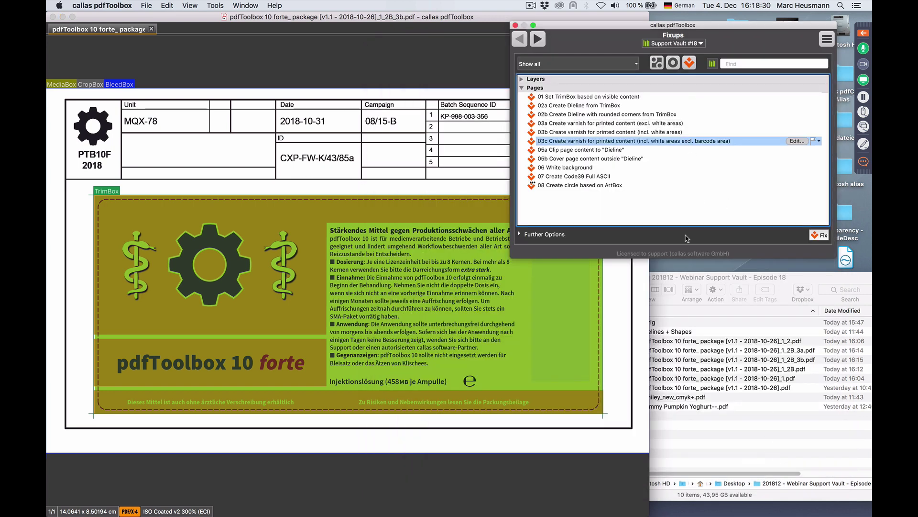
{"action": "left_click", "coordinate": [152, 30]}
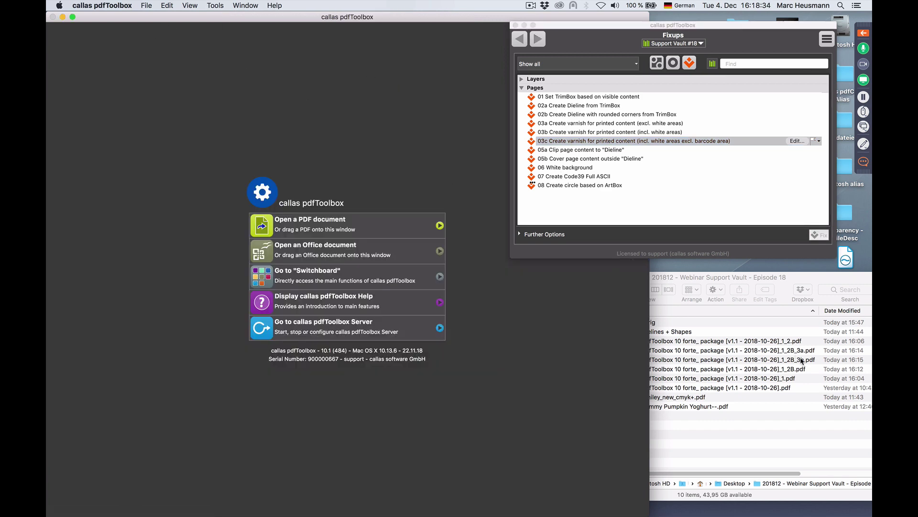
{"action": "left_click_drag", "start_coordinate": [795, 370], "coordinate": [352, 125]}
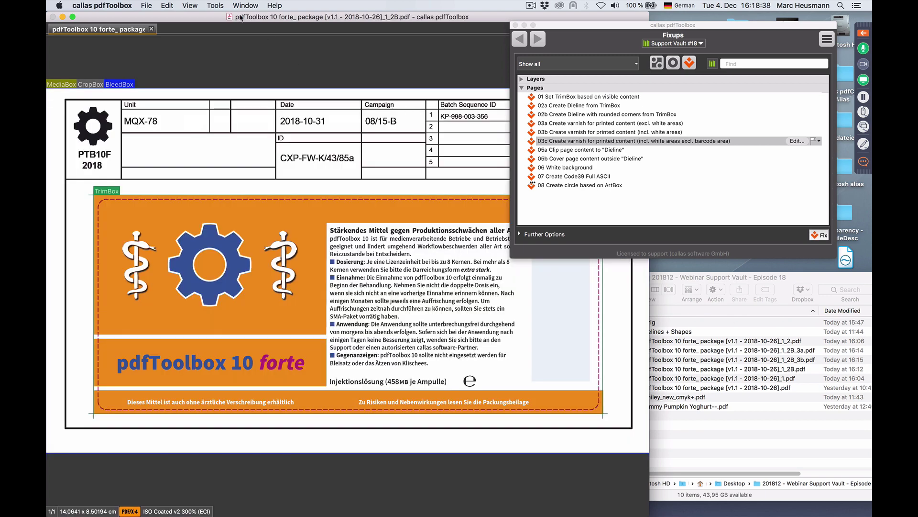
- Visualize the individual separations, compare the regular page view with the Barcode area channel on its own, and leave the visualization
{"action": "left_click", "coordinate": [216, 6]}
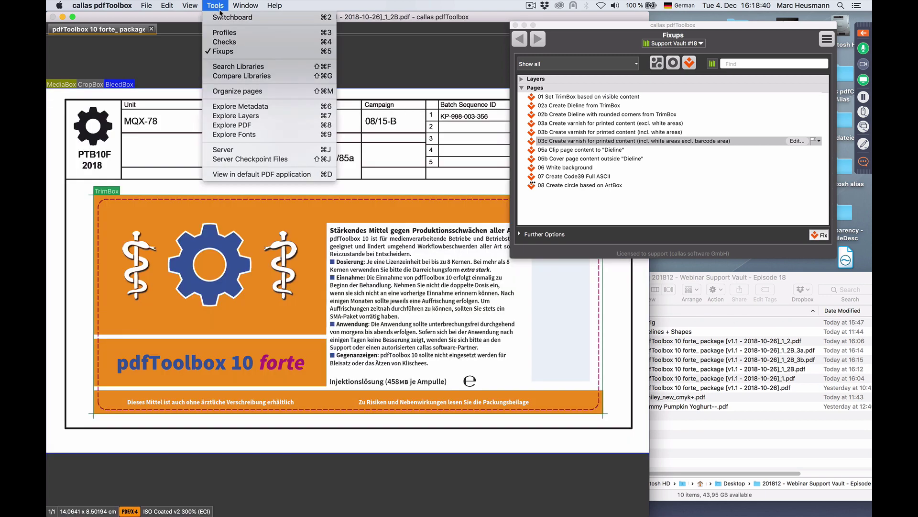
{"action": "mouse_move", "coordinate": [190, 5]}
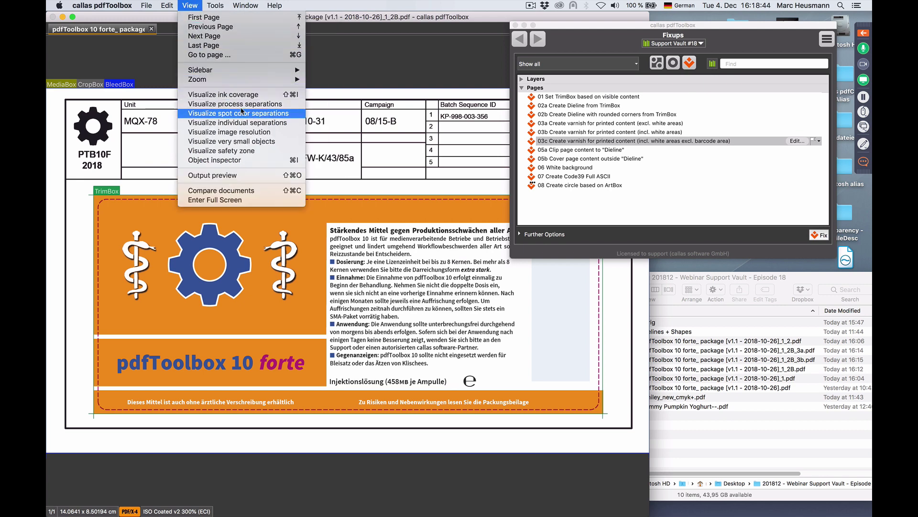
{"action": "left_click", "coordinate": [242, 122]}
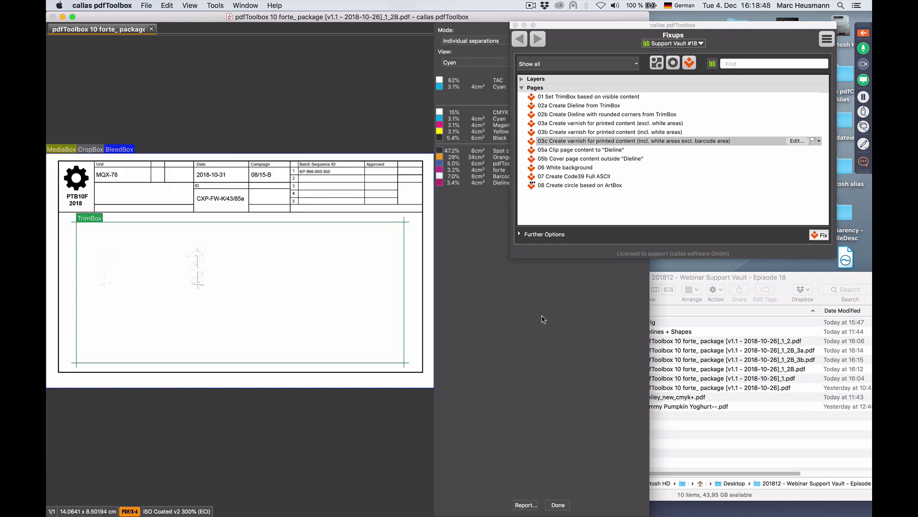
{"action": "left_click", "coordinate": [478, 42]}
{"action": "left_click", "coordinate": [440, 64]}
{"action": "left_click", "coordinate": [453, 63]}
{"action": "left_click", "coordinate": [487, 144]}
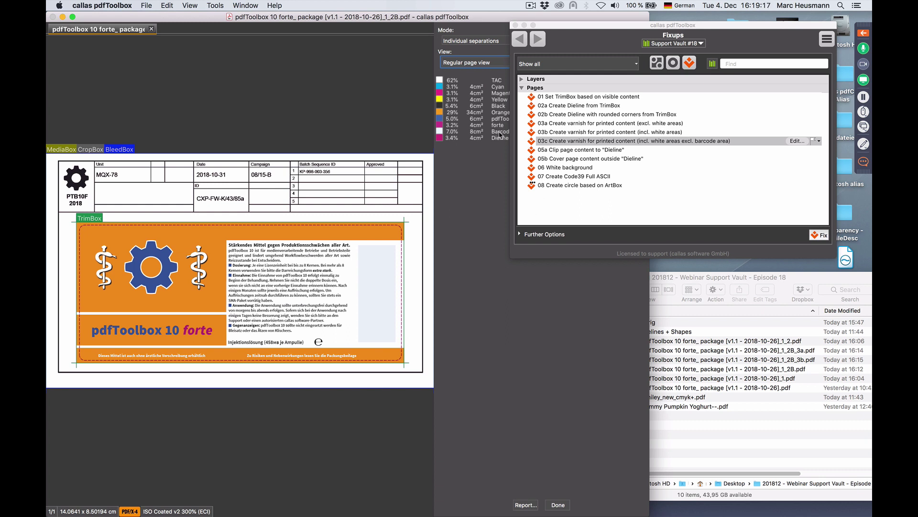
{"action": "left_click", "coordinate": [478, 64]}
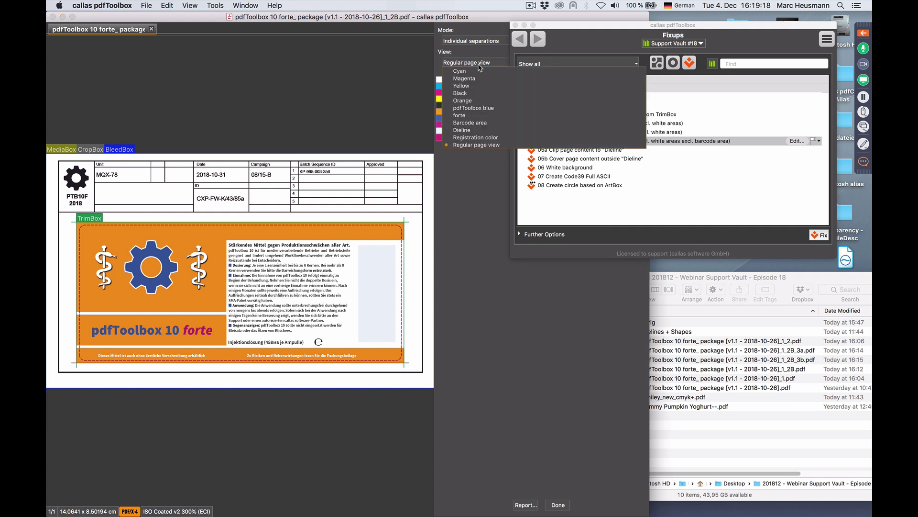
{"action": "left_click", "coordinate": [479, 129]}
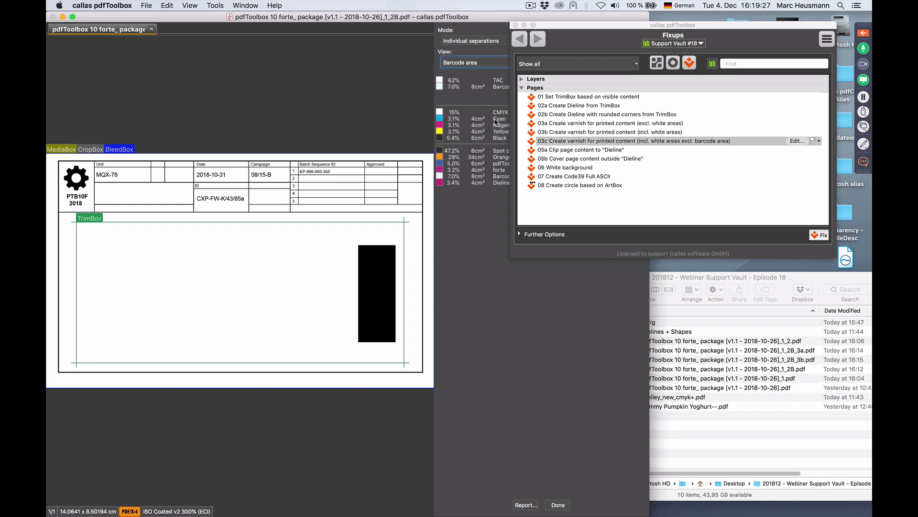
{"action": "left_click", "coordinate": [558, 506]}
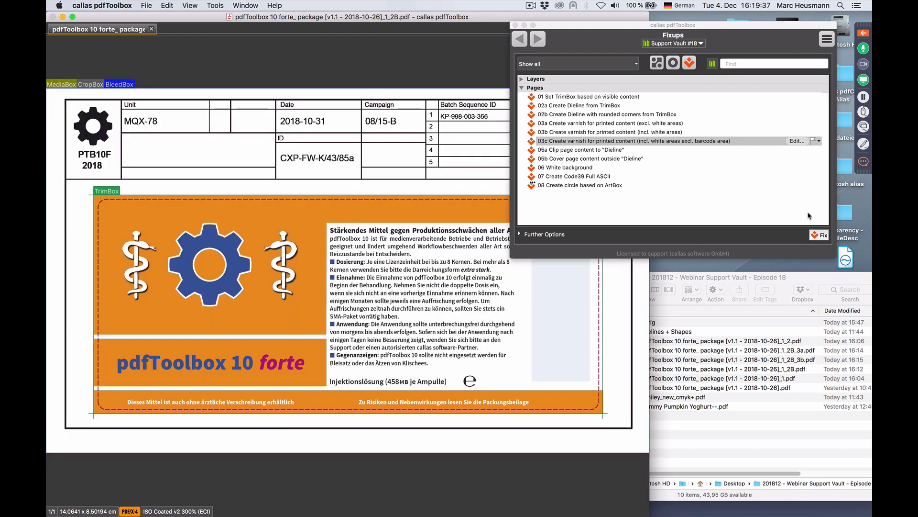
- Run the 03c varnish fixup that excludes the barcode area, save the PDF with "_3c" added to its name, and uncover the result page
{"action": "left_click", "coordinate": [820, 236]}
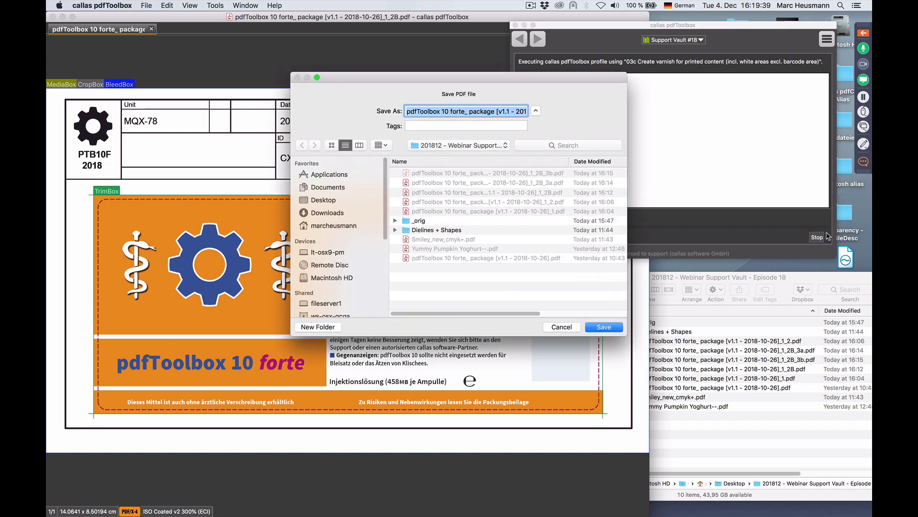
{"action": "type", "text": "_3c"}
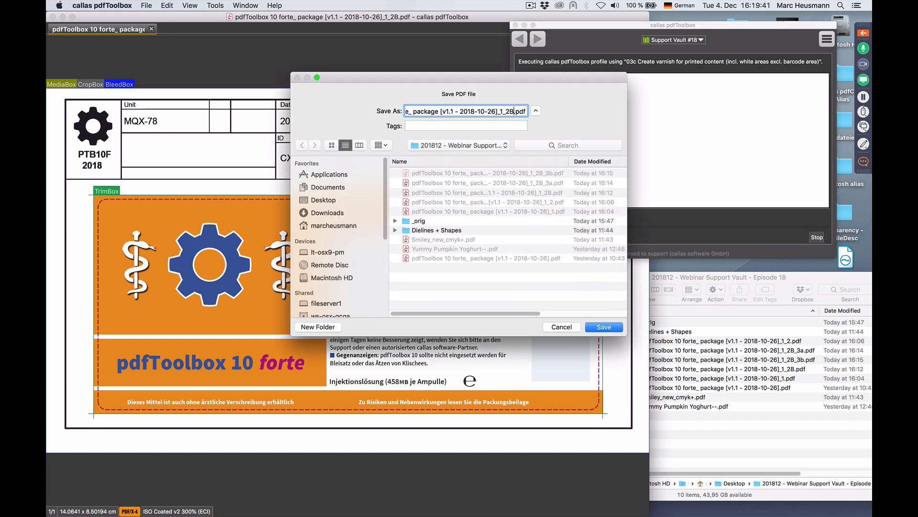
{"action": "key", "text": "Return"}
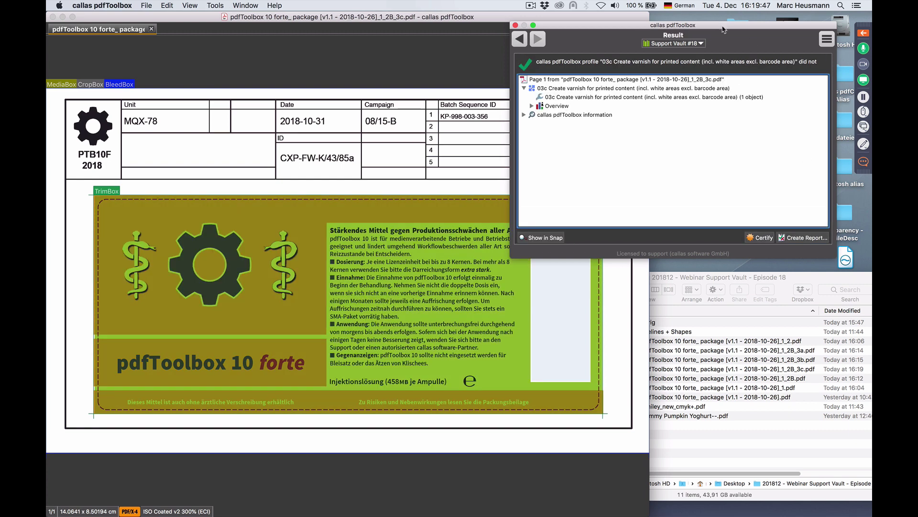
{"action": "left_click_drag", "start_coordinate": [719, 23], "coordinate": [807, 13]}
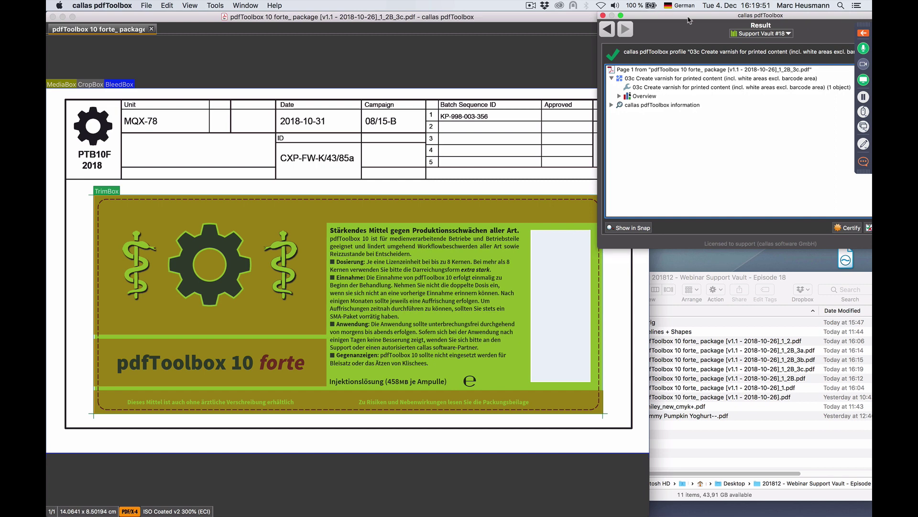
- Return to the fixup list, open the 03c varnish fixup for editing, and review the parameters of its shape traced from page content
{"action": "left_click_drag", "start_coordinate": [688, 18], "coordinate": [573, 40]}
{"action": "left_click", "coordinate": [497, 56]}
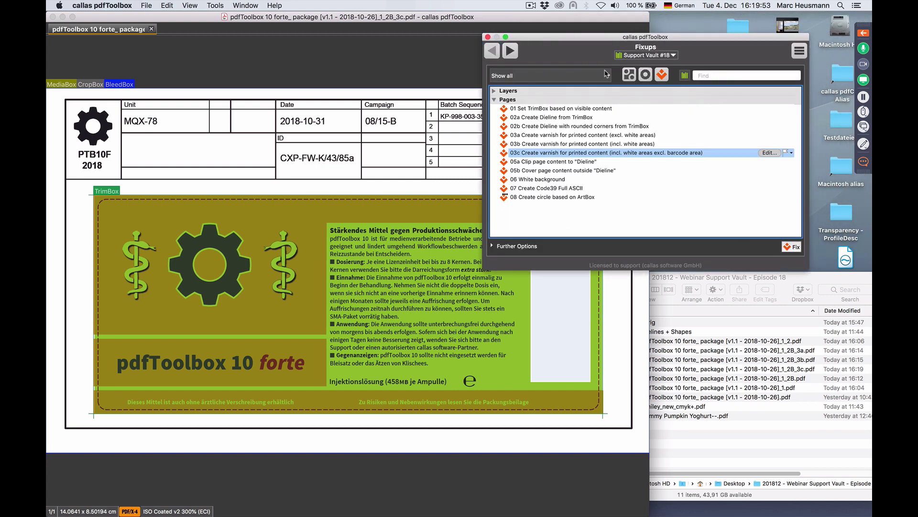
{"action": "left_click", "coordinate": [770, 150]}
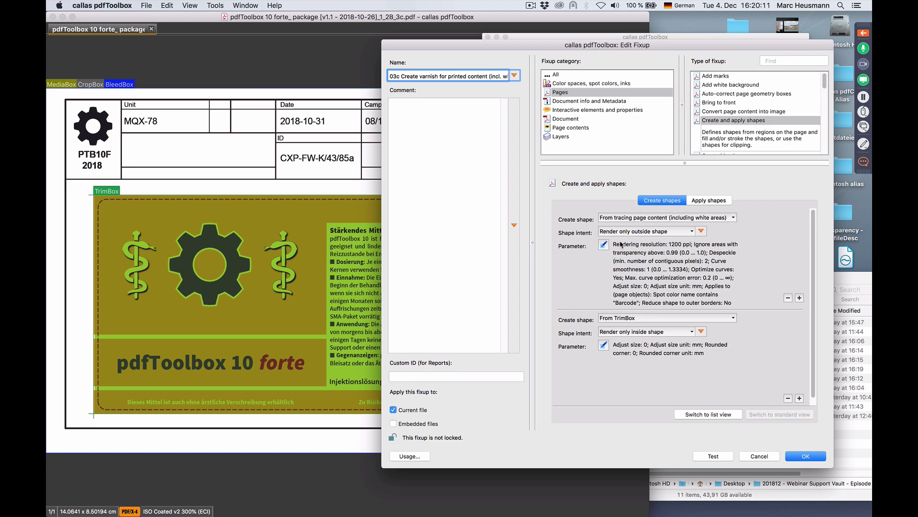
{"action": "left_click", "coordinate": [604, 245]}
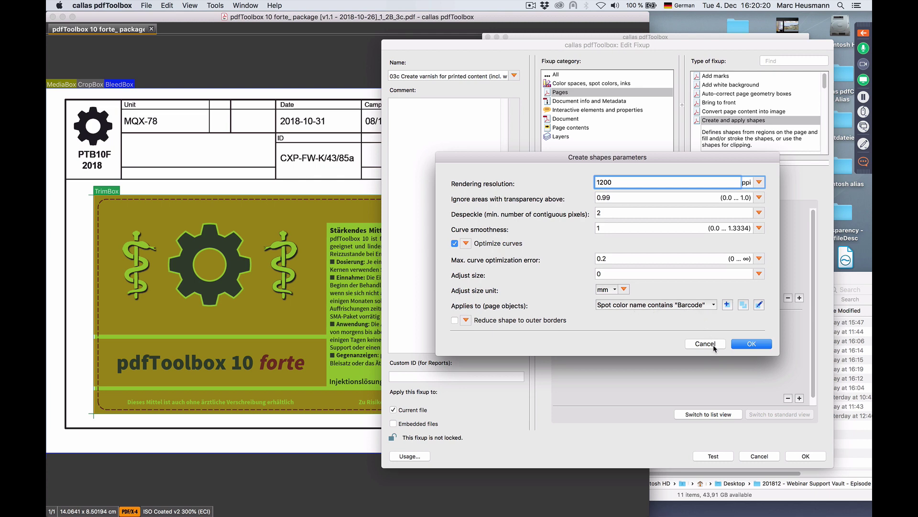
{"action": "left_click", "coordinate": [740, 343]}
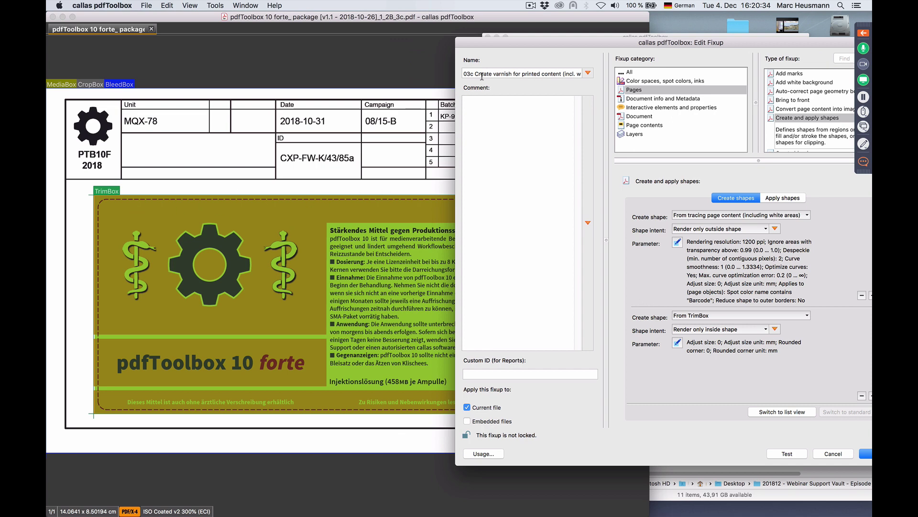
- Move the fixup editor and the fixup list window aside to uncover more of the varnished page
{"action": "left_click_drag", "start_coordinate": [541, 48], "coordinate": [684, 54]}
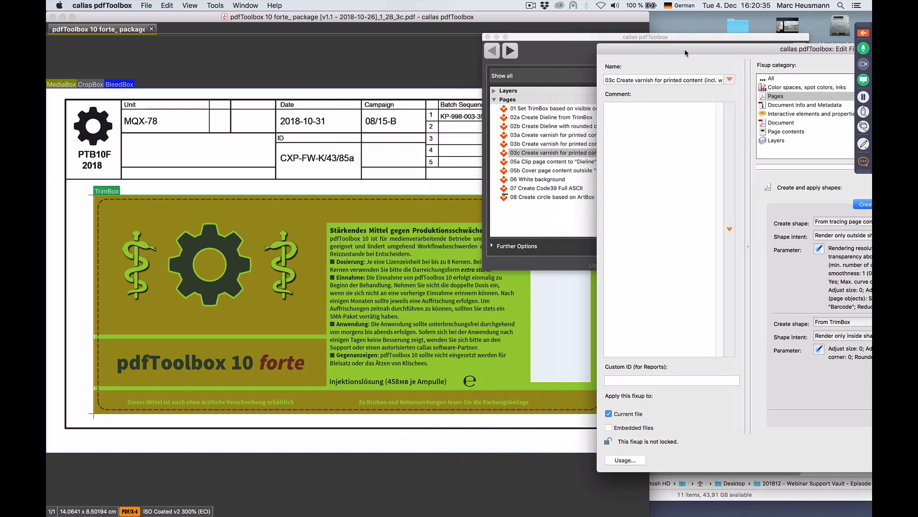
{"action": "left_click_drag", "start_coordinate": [626, 37], "coordinate": [625, 37]}
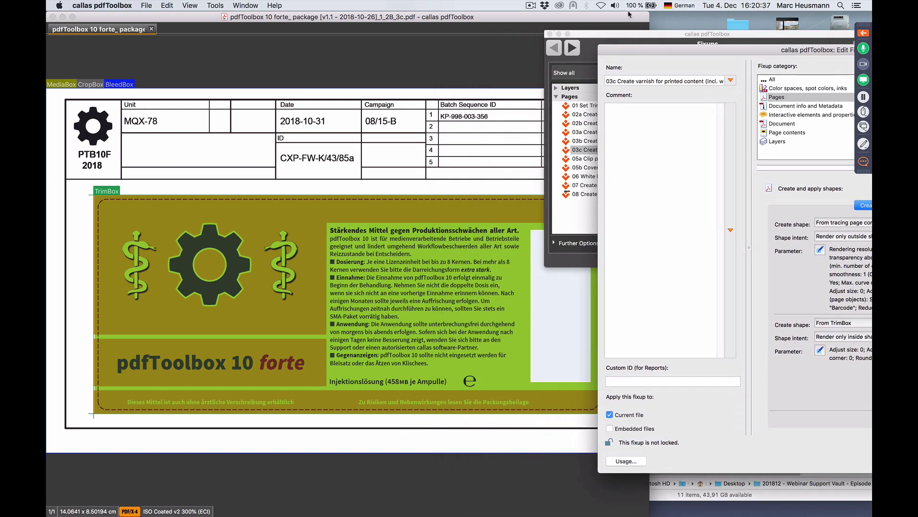
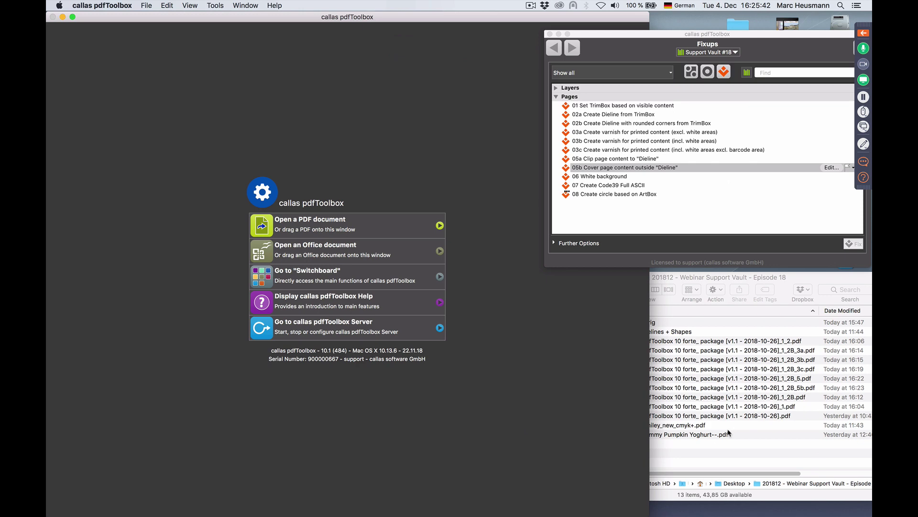
- Open "Yummy Pumpkin Yoghurt--.pdf" from the Episode 18 folder in pdfToolbox
{"action": "left_click", "coordinate": [696, 433]}
{"action": "left_click_drag", "start_coordinate": [697, 435], "coordinate": [379, 143]}
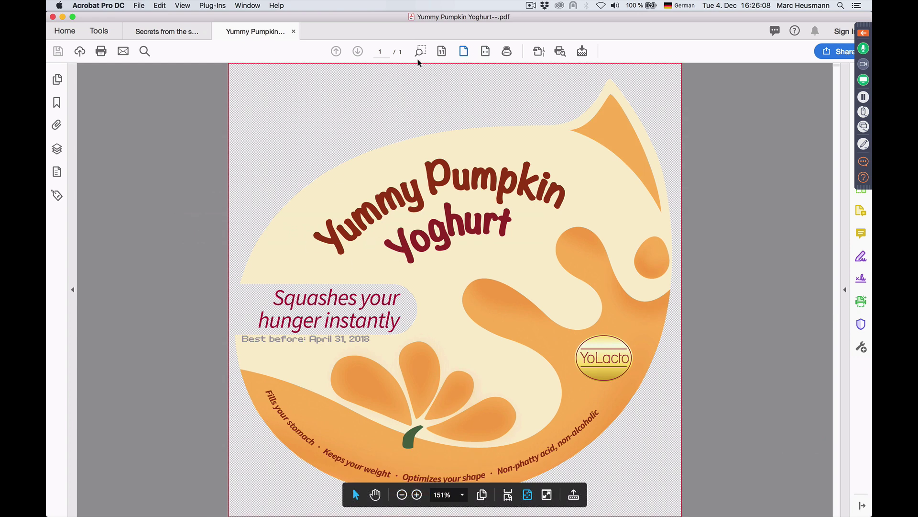
- View the pumpkin yoghurt label at page width in Acrobat, close it there, and switch back to the fixup list in pdfToolbox
{"action": "left_click", "coordinate": [485, 51]}
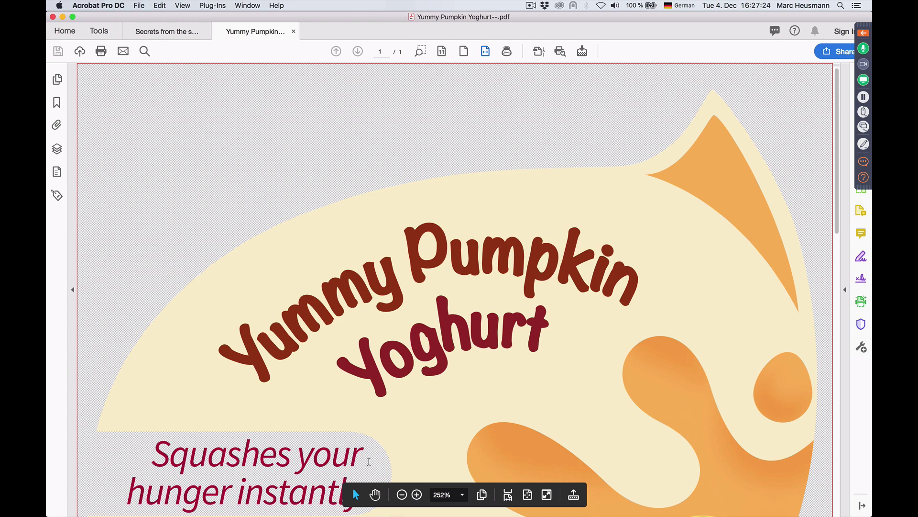
{"action": "left_click", "coordinate": [295, 32]}
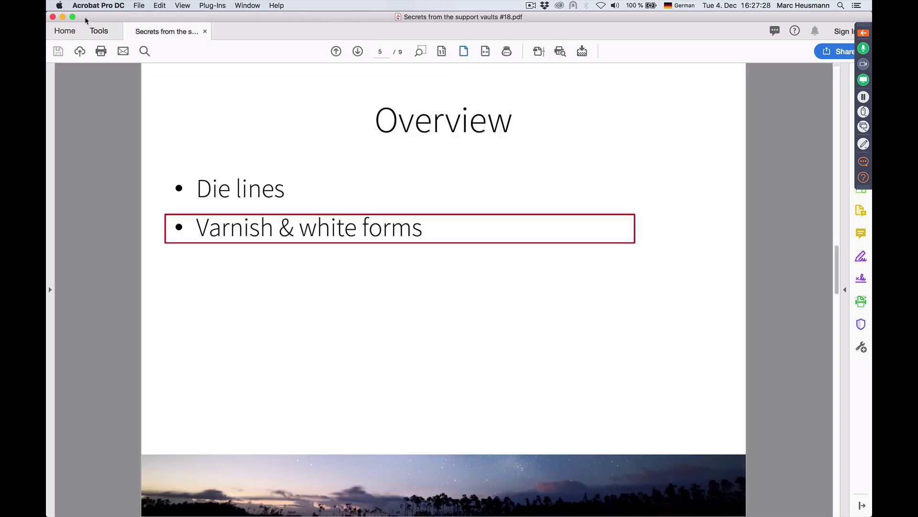
{"action": "left_click", "coordinate": [63, 17]}
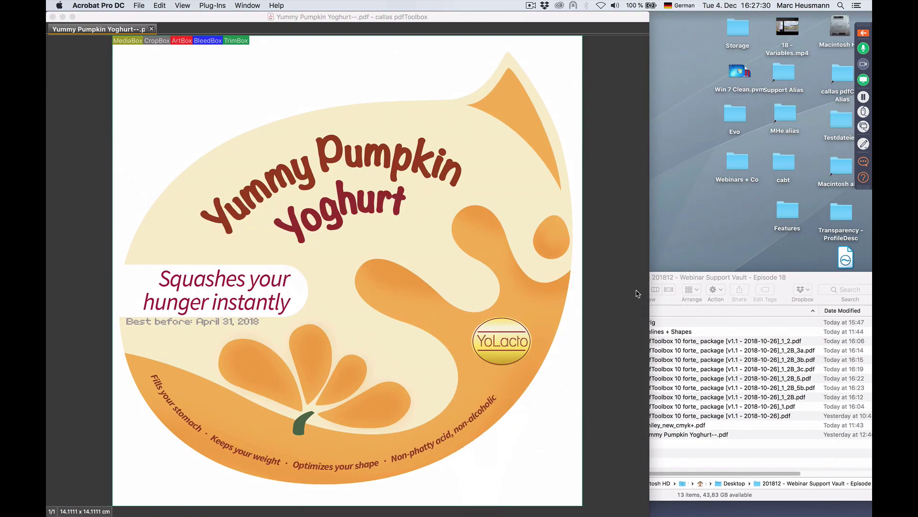
{"action": "left_click", "coordinate": [605, 75]}
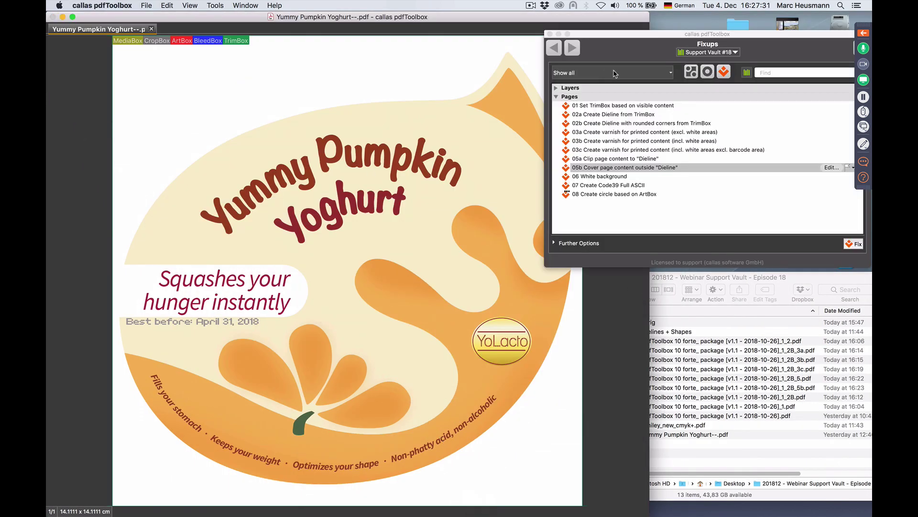
- Run the "06 White background" fixup on the label and save the result as "Yummy Pumpkin Yoghurt--_fix.pdf"
{"action": "left_click", "coordinate": [633, 178]}
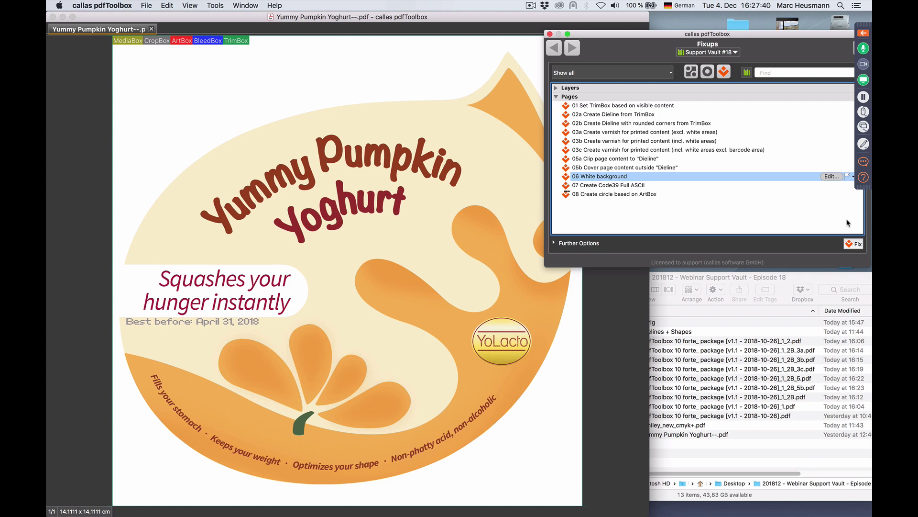
{"action": "left_click", "coordinate": [854, 244]}
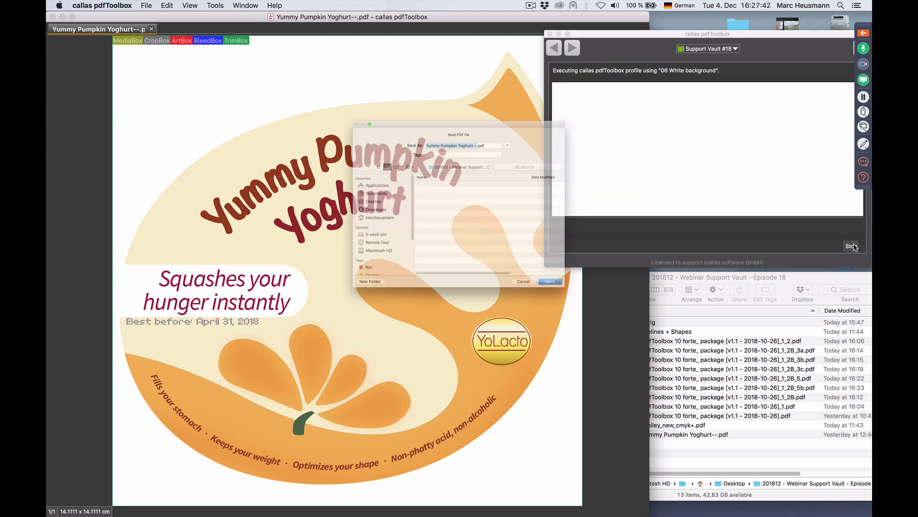
{"action": "type", "text": "_fu"}
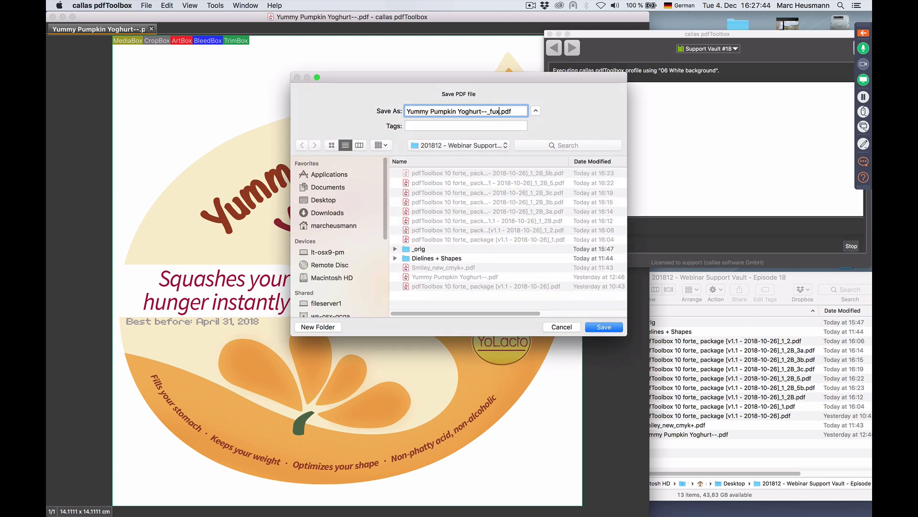
{"action": "key", "text": "BackSpace"}
{"action": "type", "text": "ix"}
{"action": "key", "text": "Return"}
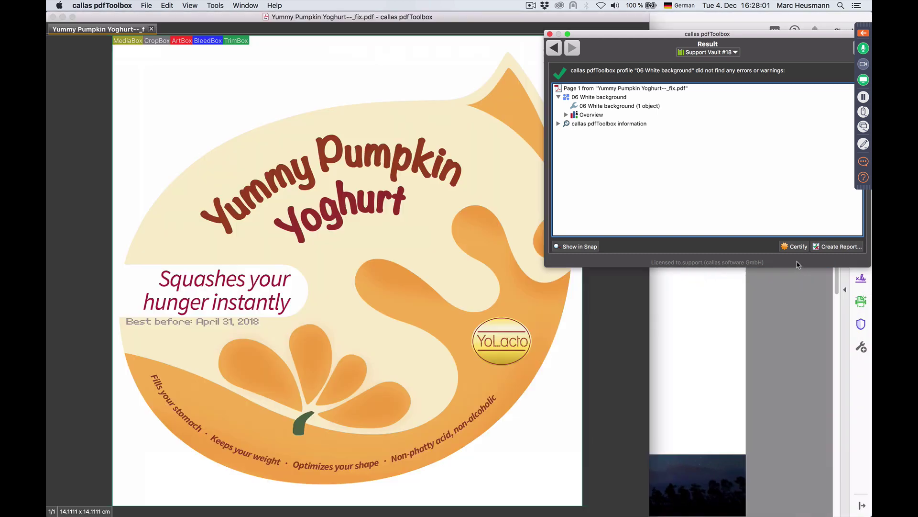
- Switch to Acrobat and examine the fixed label closely at the upper edge of the "Squashes your hunger instantly" area
{"action": "key", "text": "super+Tab"}
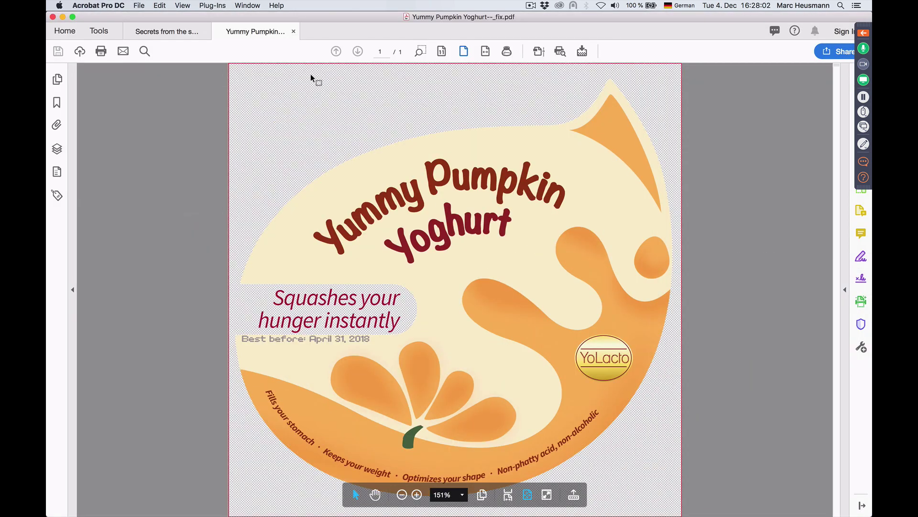
{"action": "left_click", "coordinate": [425, 51]}
{"action": "left_click_drag", "start_coordinate": [330, 271], "coordinate": [402, 317]}
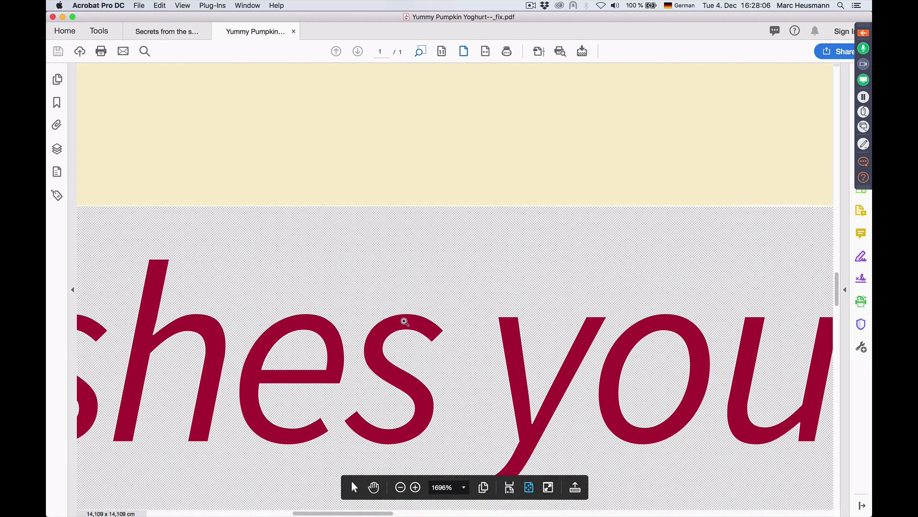
{"action": "left_click_drag", "start_coordinate": [383, 198], "coordinate": [422, 231]}
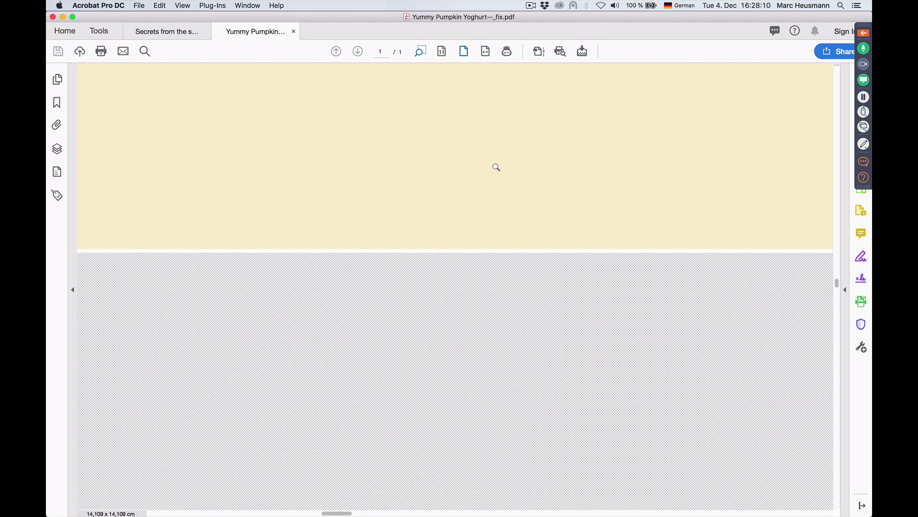
- Preview the output separations with only the White plate enabled and inspect its shape across the label at page width
{"action": "left_click", "coordinate": [538, 51]}
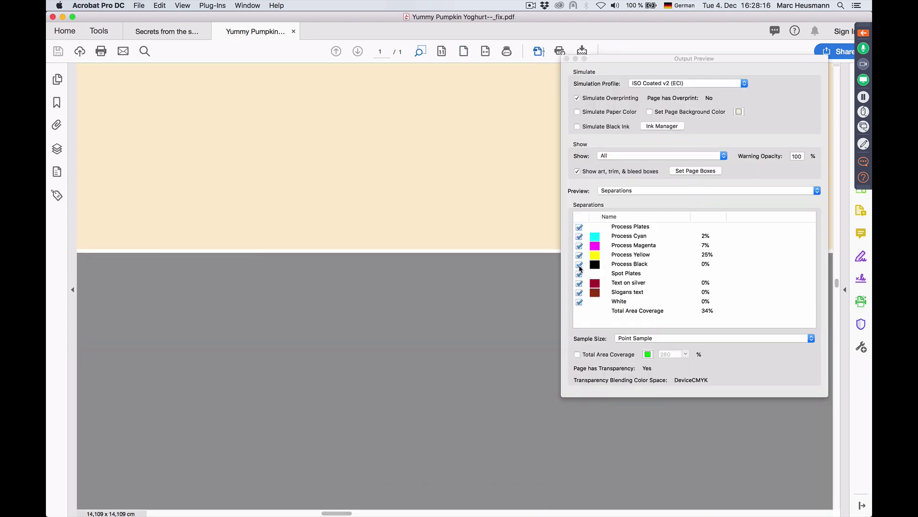
{"action": "left_click", "coordinate": [579, 228]}
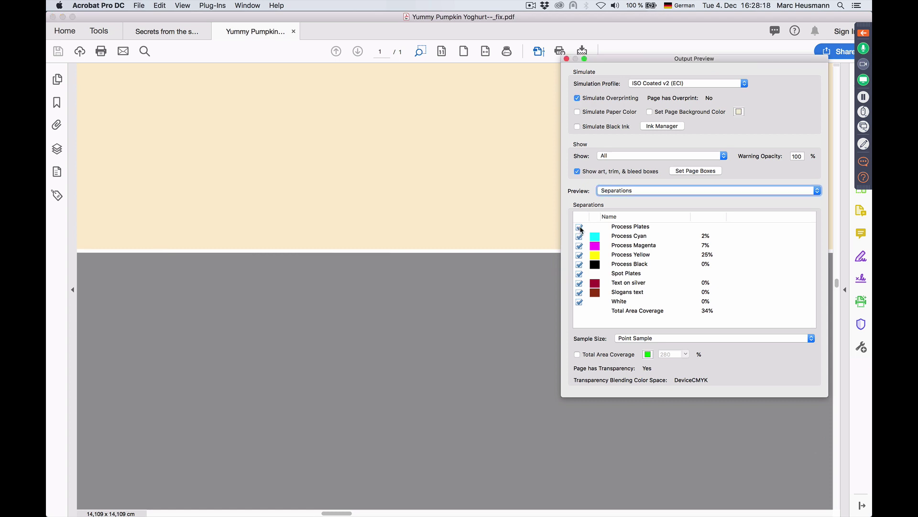
{"action": "left_click", "coordinate": [580, 228]}
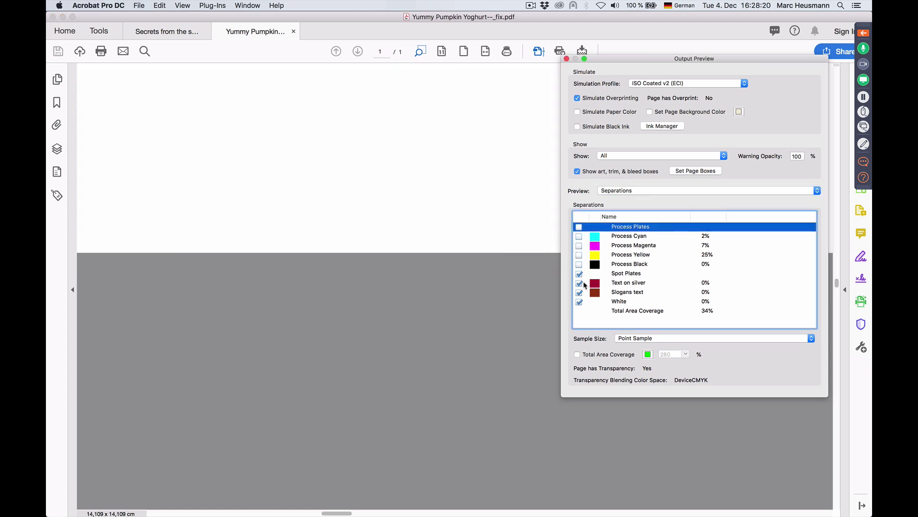
{"action": "left_click", "coordinate": [580, 284]}
{"action": "left_click", "coordinate": [579, 291]}
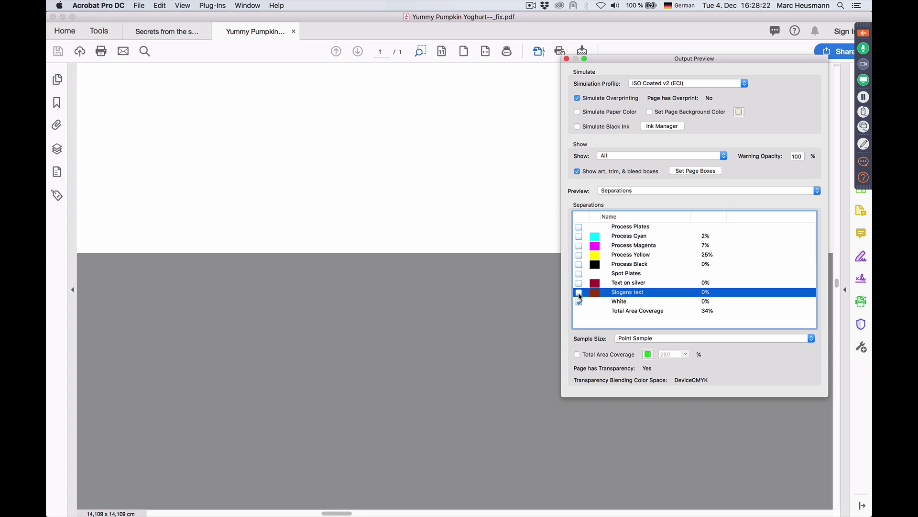
{"action": "left_click", "coordinate": [486, 51]}
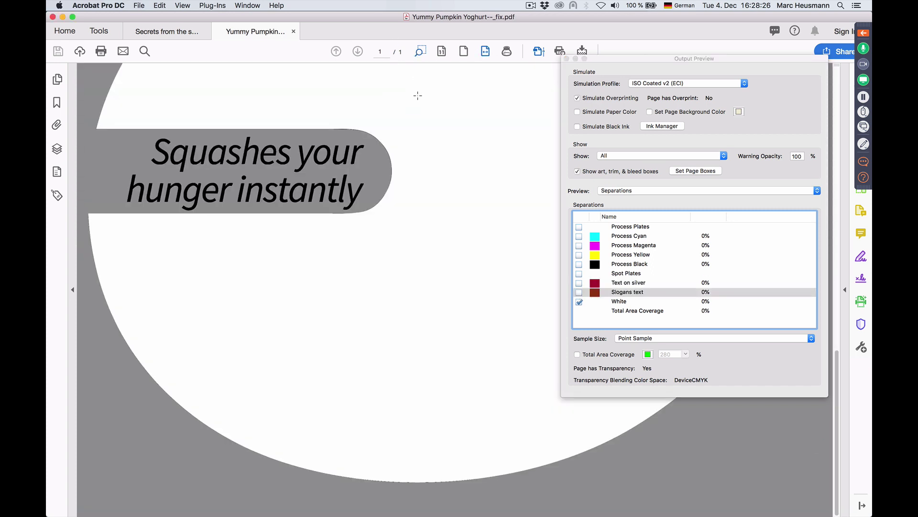
{"action": "scroll", "coordinate": [436, 156], "scroll_direction": "up", "scroll_amount": 5}
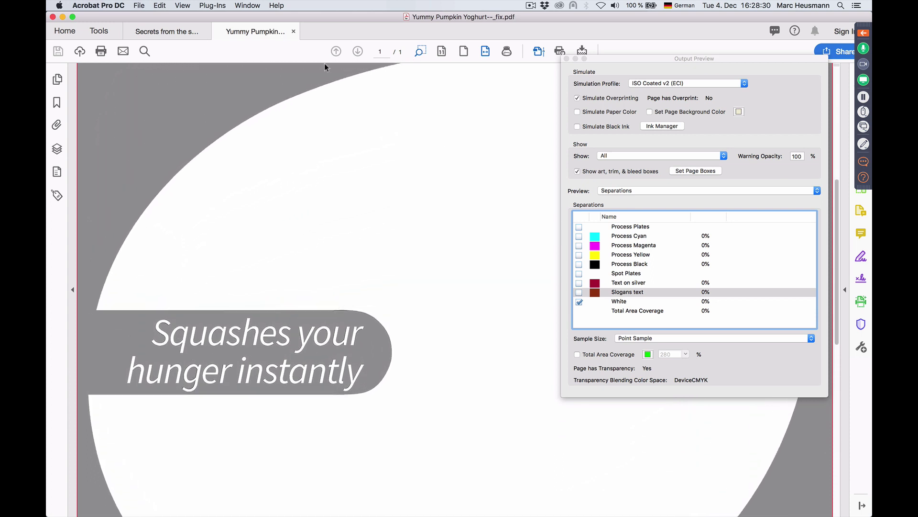
- Close all open documents in Acrobat and switch back to pdfToolbox
{"action": "mouse_move", "coordinate": [455, 434]}
{"action": "left_click", "coordinate": [53, 18]}
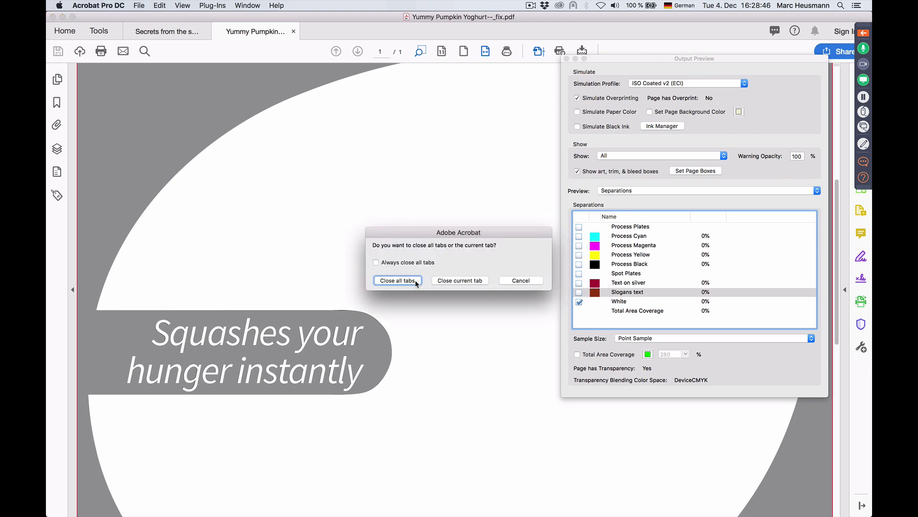
{"action": "left_click", "coordinate": [414, 282]}
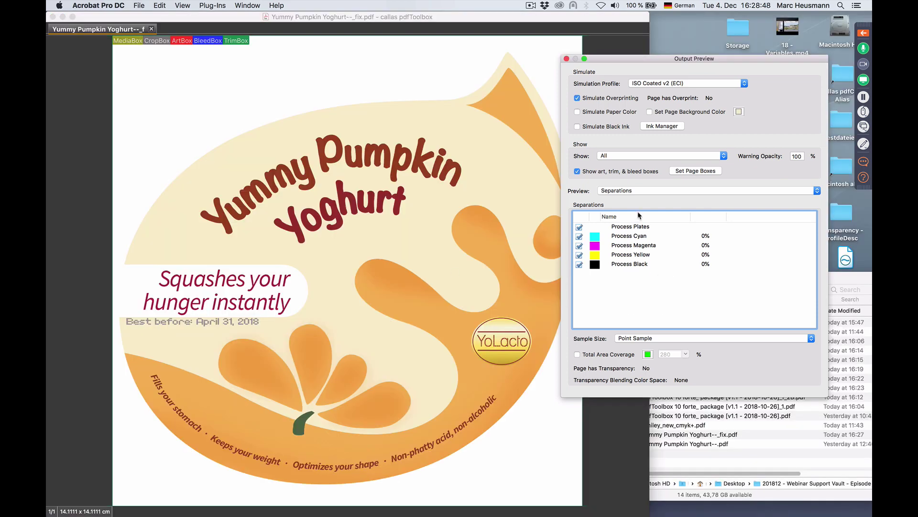
{"action": "left_click", "coordinate": [538, 81]}
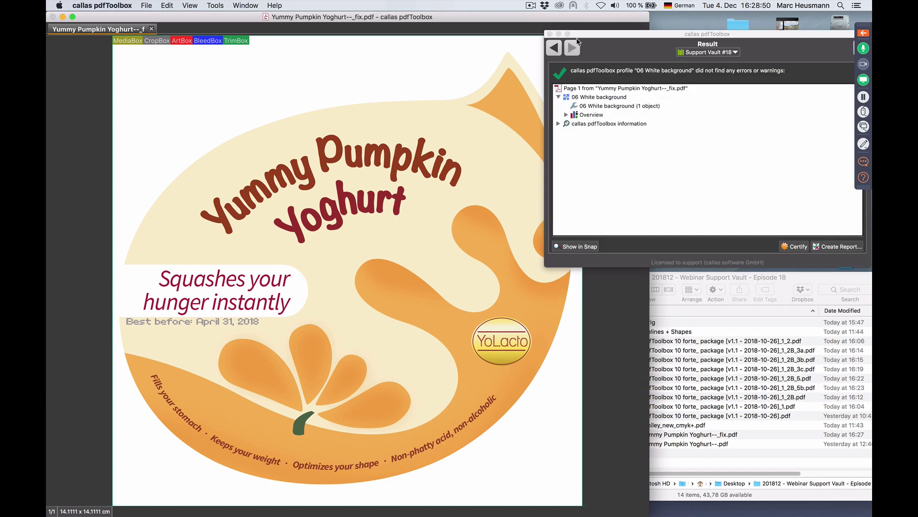
- Edit the "06 White background" fixup so its shape usage is "Filled shape in front of current page content", and save the change
{"action": "left_click", "coordinate": [555, 54]}
{"action": "left_click", "coordinate": [830, 178]}
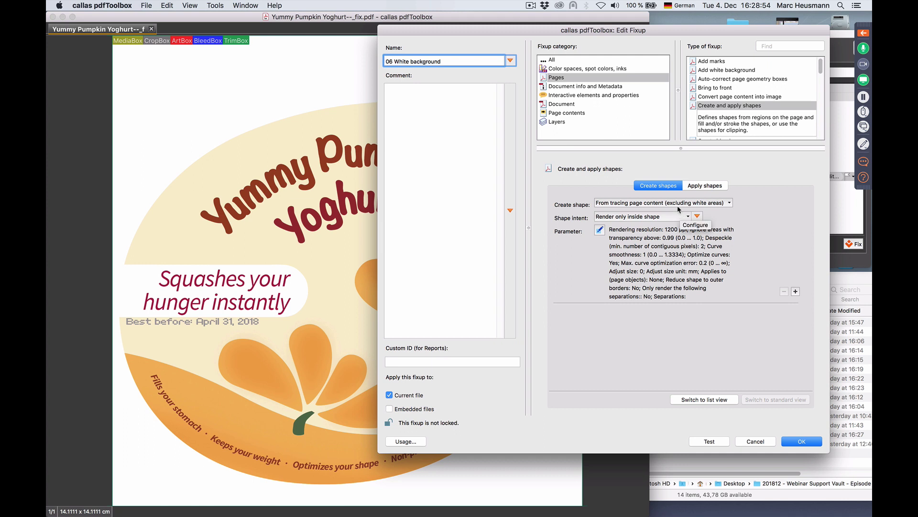
{"action": "left_click", "coordinate": [696, 188]}
{"action": "left_click", "coordinate": [634, 206]}
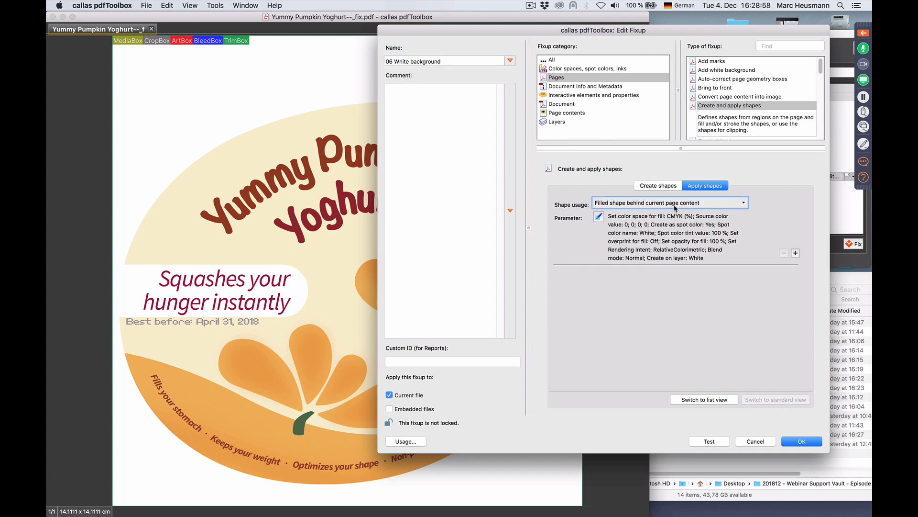
{"action": "left_click", "coordinate": [675, 208]}
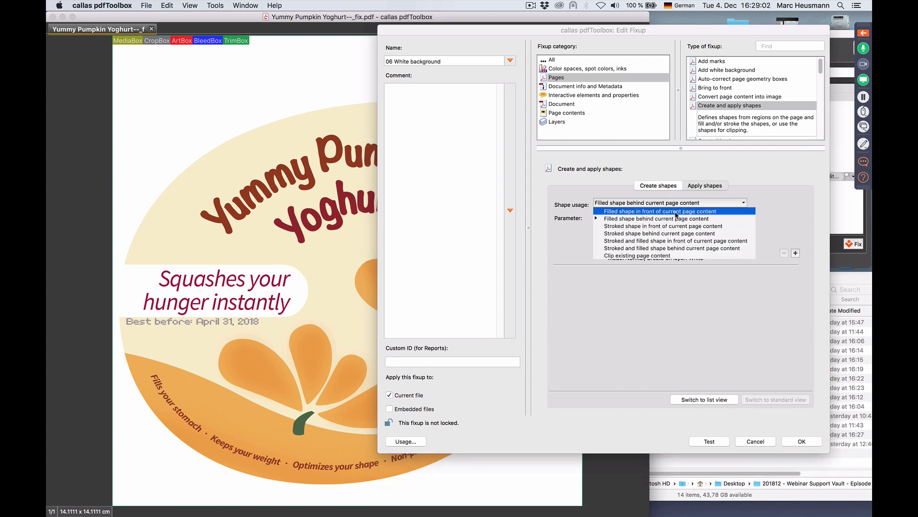
{"action": "left_click", "coordinate": [676, 213]}
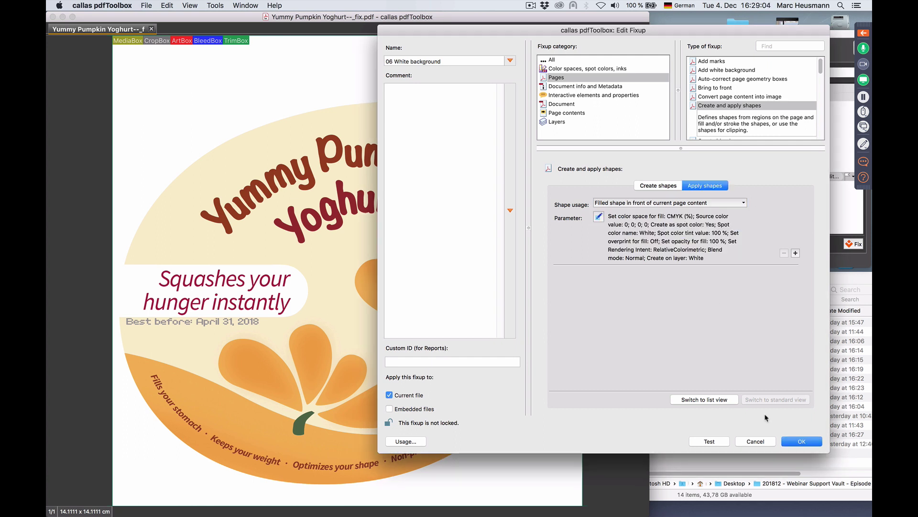
{"action": "left_click", "coordinate": [803, 441]}
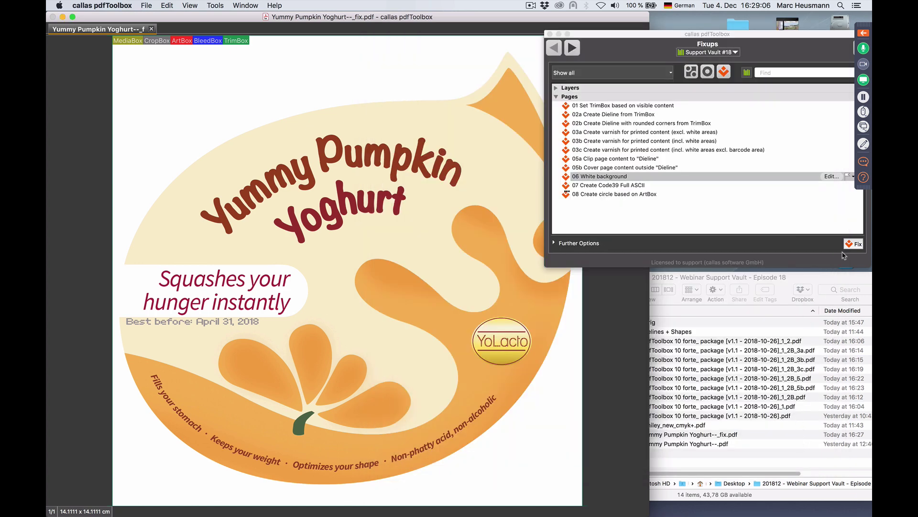
- Run the modified white background fixup and save the result as "Yummy Pumpkin Yoghurt--_fix2.pdf"
{"action": "left_click", "coordinate": [855, 245]}
{"action": "key", "text": "Right"}
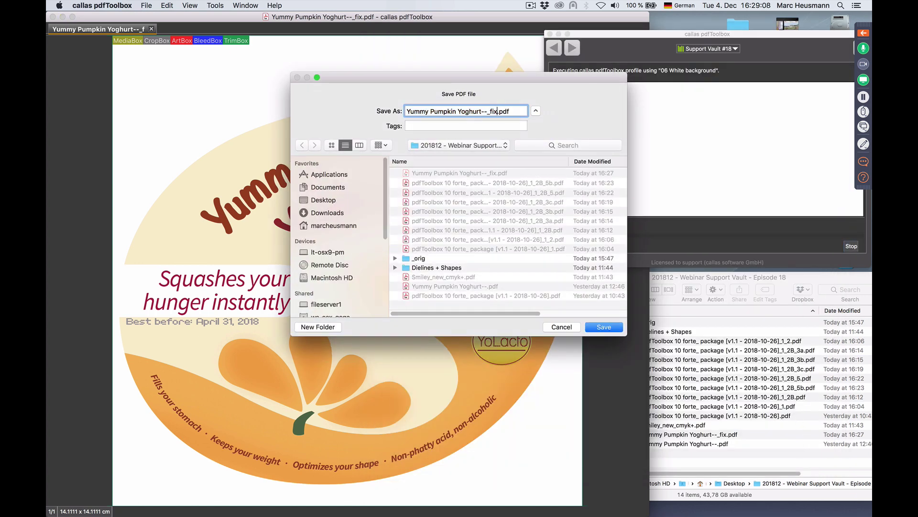
{"action": "type", "text": "2"}
{"action": "key", "text": "Return"}
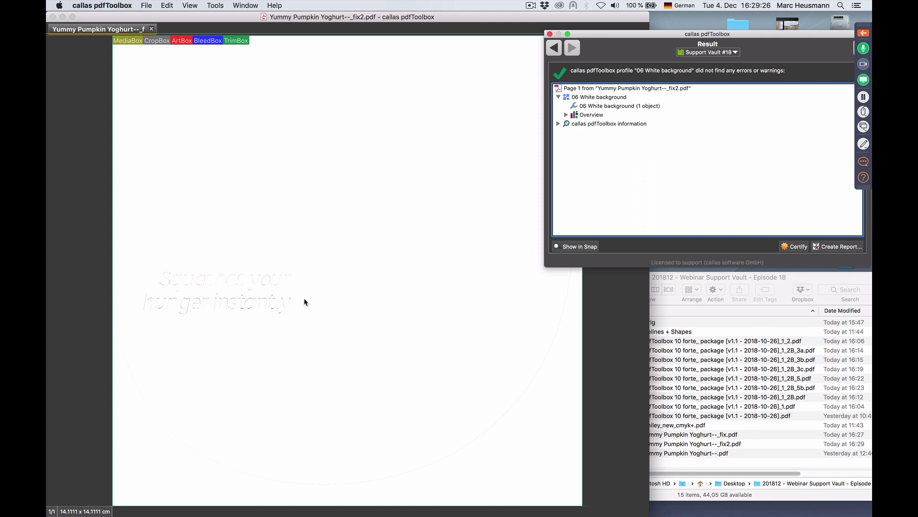
- Return to the fixup list, replace the open PDF with "Smiley_new_cmyk+.pdf", and reposition the fixup list window
{"action": "left_click", "coordinate": [556, 48]}
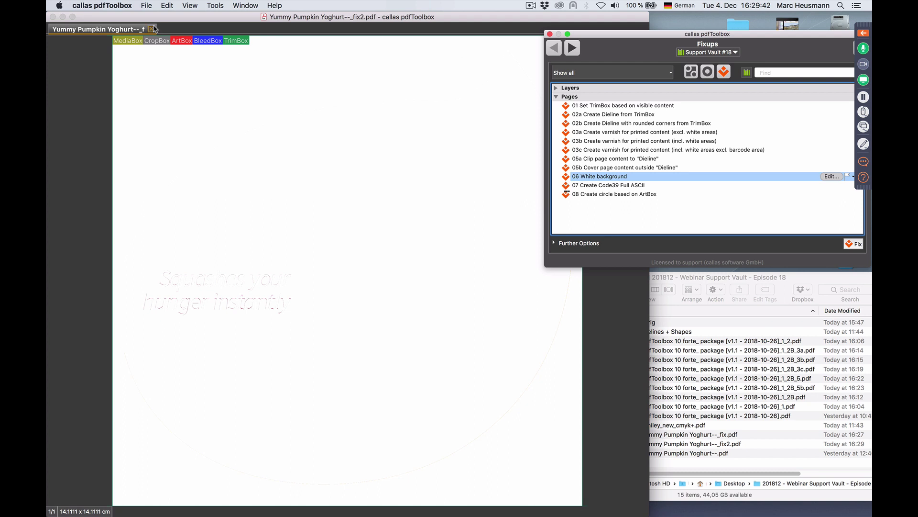
{"action": "left_click", "coordinate": [152, 29]}
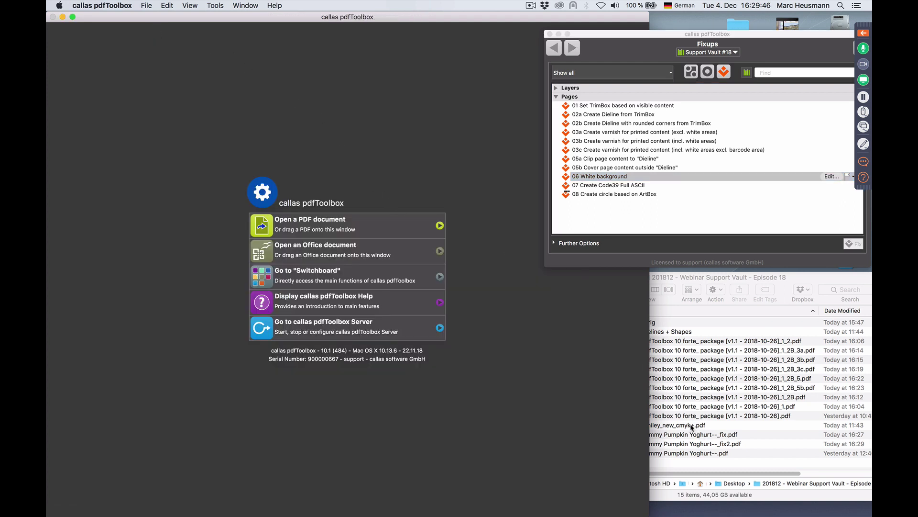
{"action": "left_click_drag", "start_coordinate": [699, 431], "coordinate": [259, 149]}
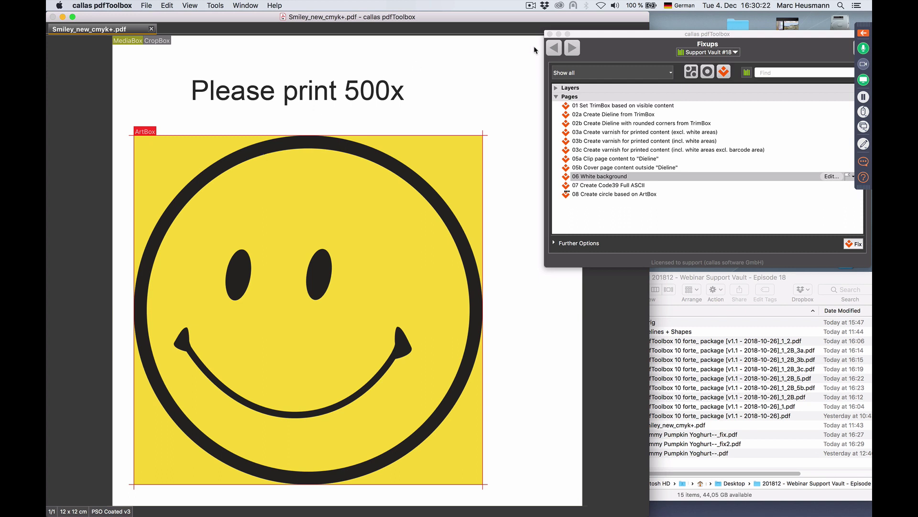
{"action": "left_click_drag", "start_coordinate": [789, 39], "coordinate": [761, 31]}
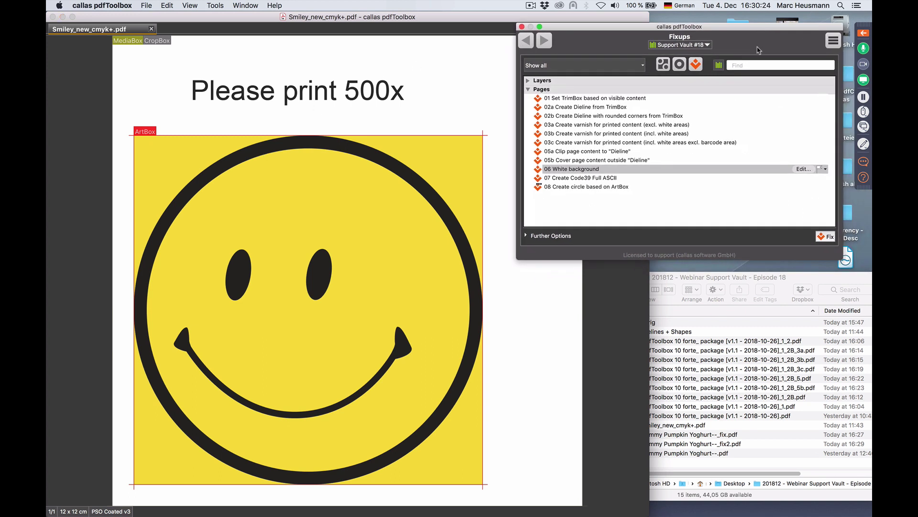
- Run the "08 Create circle based on ArtBox" fixup on the open PDF and save the result as "Smiley_new_cmyk+_f.pdf"
{"action": "left_click", "coordinate": [628, 187]}
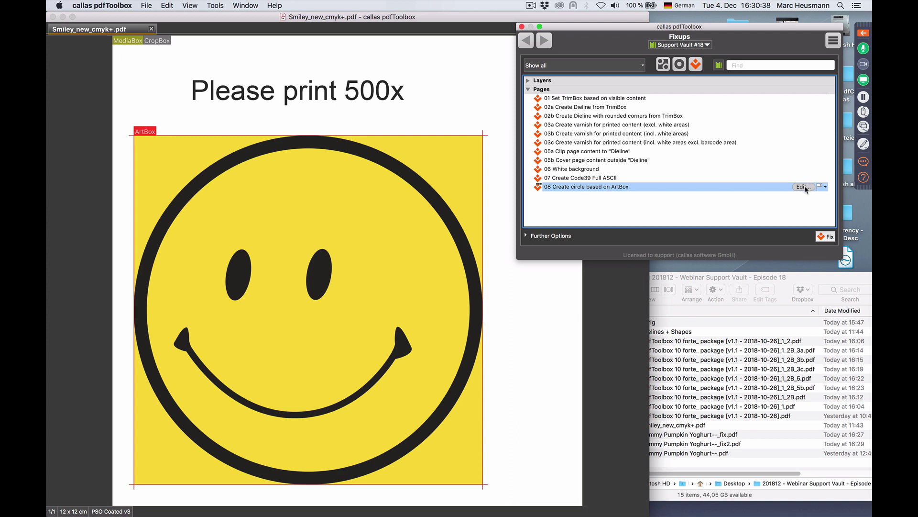
{"action": "left_click", "coordinate": [829, 238]}
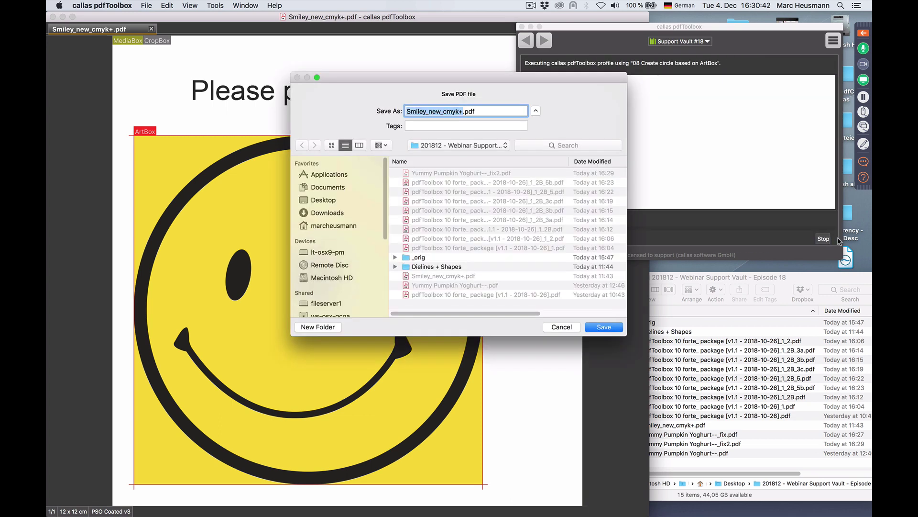
{"action": "type", "text": "_f"}
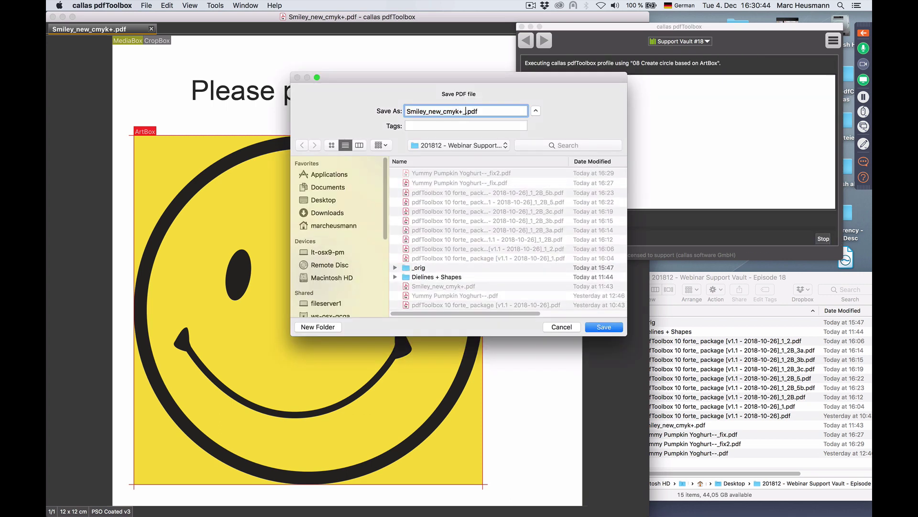
{"action": "key", "text": "Return"}
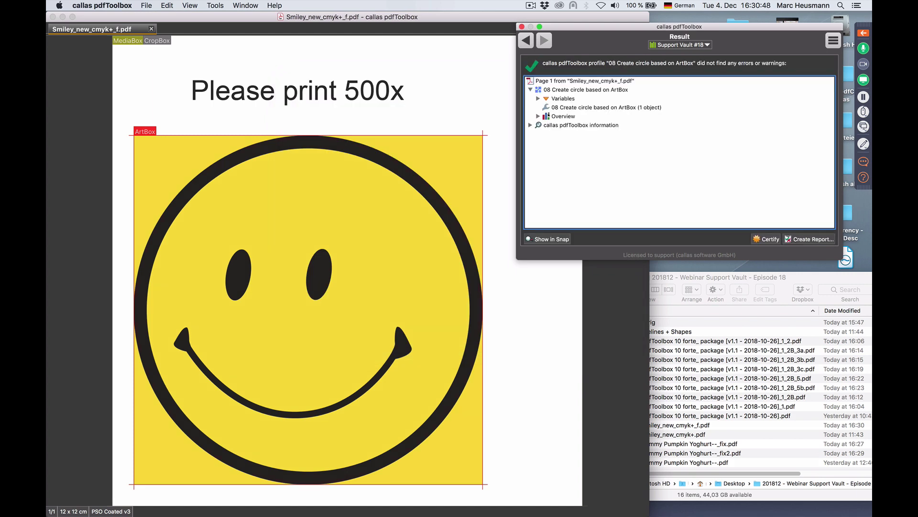
- Visualize the individual separations of the fixed PDF, display only the Cutline separation, and close the visualization
{"action": "left_click", "coordinate": [221, 6]}
{"action": "mouse_move", "coordinate": [239, 10]}
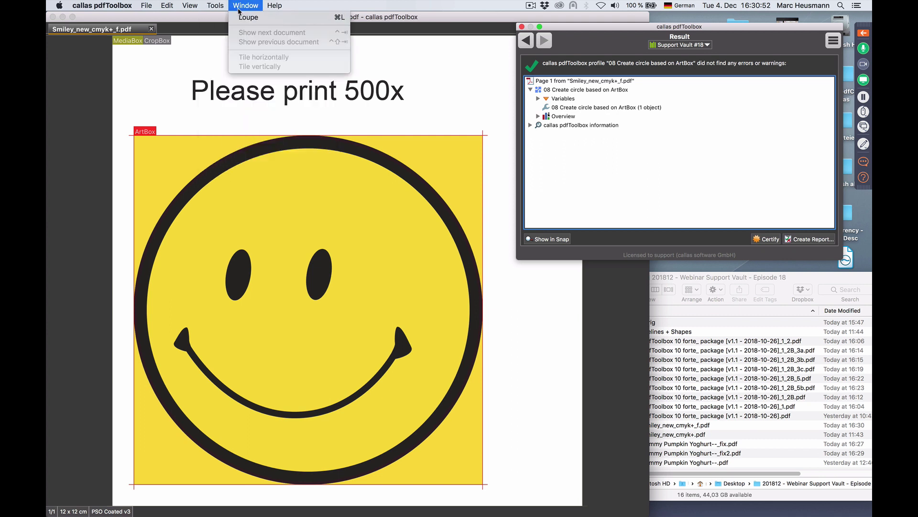
{"action": "mouse_move", "coordinate": [195, 7]}
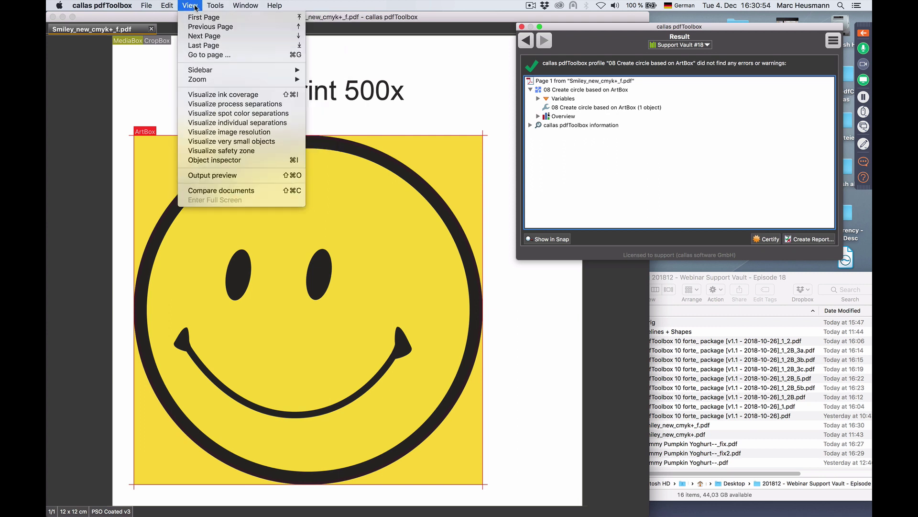
{"action": "left_click", "coordinate": [237, 124]}
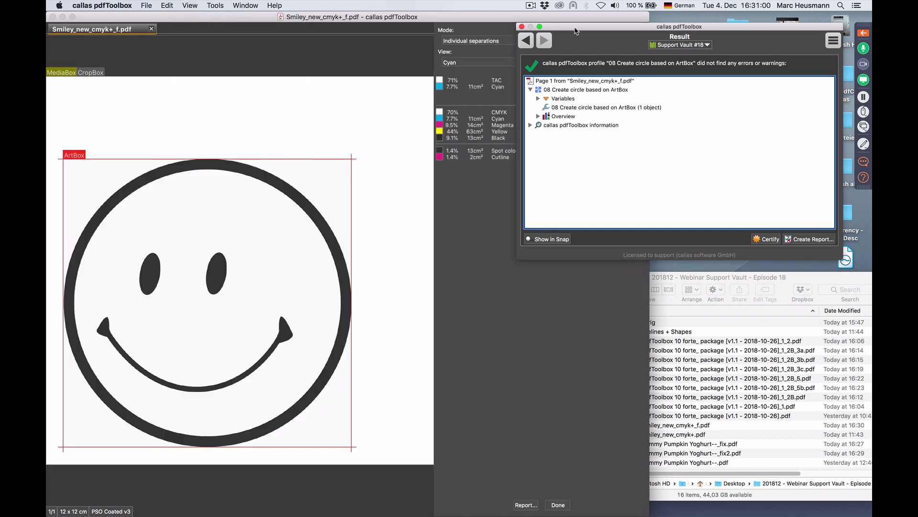
{"action": "left_click_drag", "start_coordinate": [573, 27], "coordinate": [665, 54]}
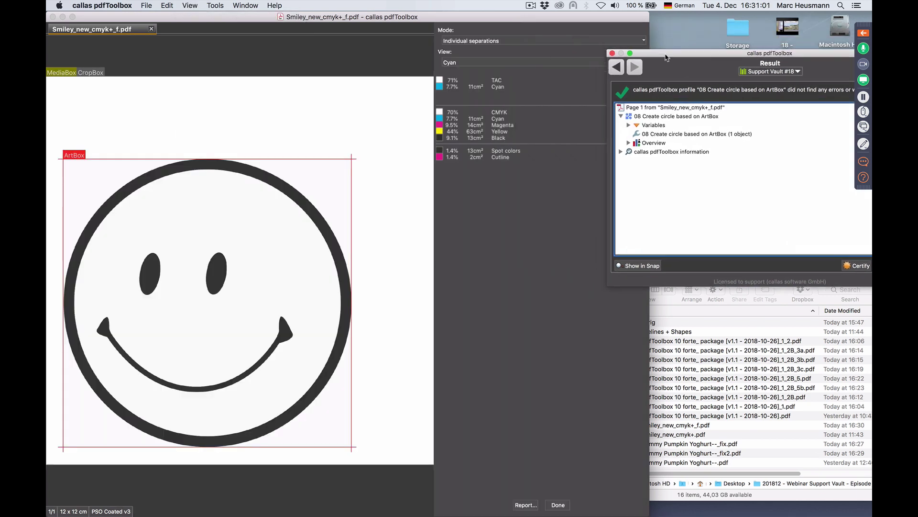
{"action": "left_click", "coordinate": [495, 63]}
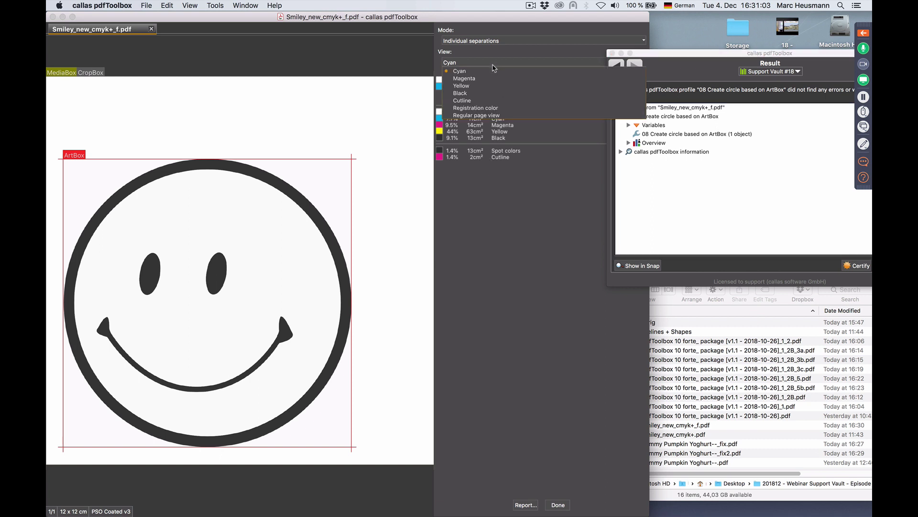
{"action": "left_click", "coordinate": [497, 101]}
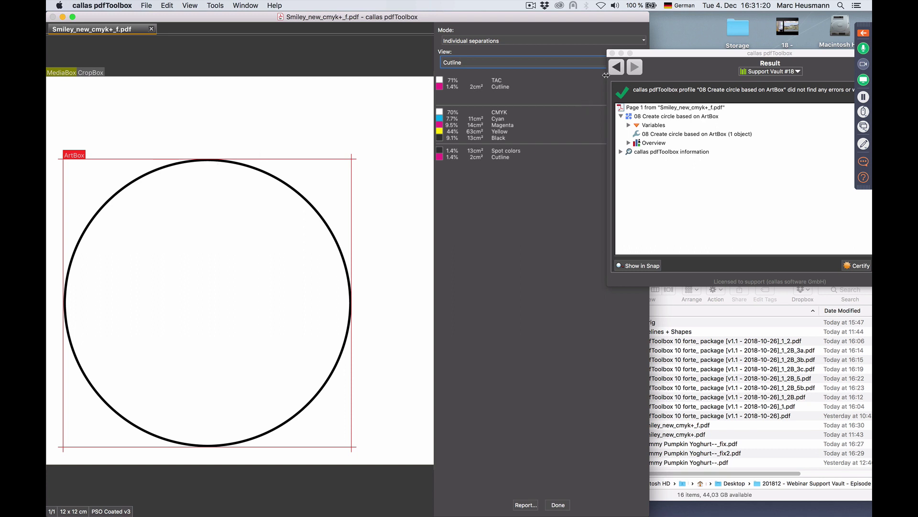
{"action": "left_click", "coordinate": [555, 505]}
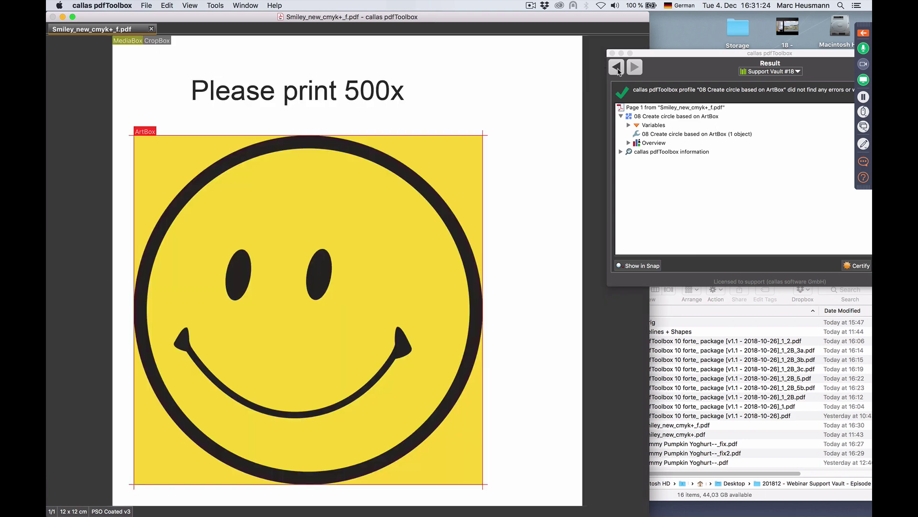
- Return to the fixup list and open the script of the rounded_corner variable used in the "08 Create circle based on ArtBox" fixup
{"action": "left_click", "coordinate": [617, 68]}
{"action": "left_click_drag", "start_coordinate": [708, 61], "coordinate": [594, 35]}
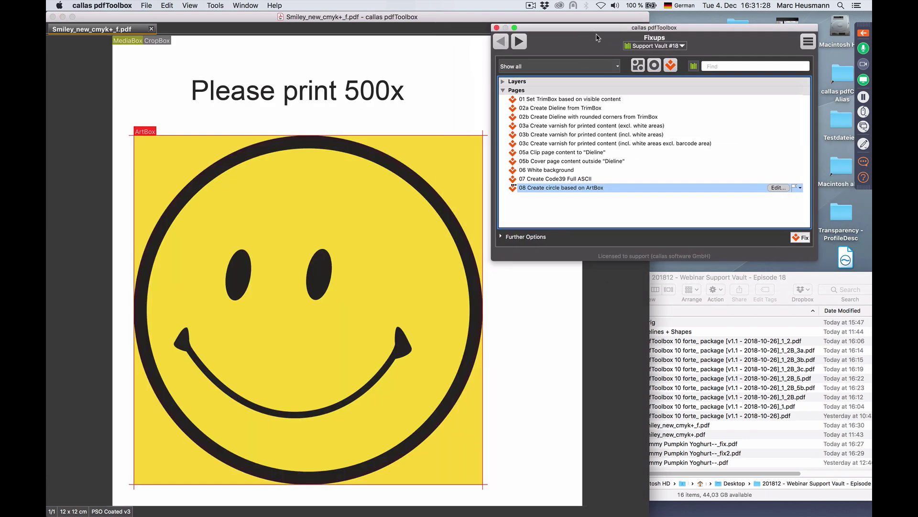
{"action": "left_click", "coordinate": [778, 188]}
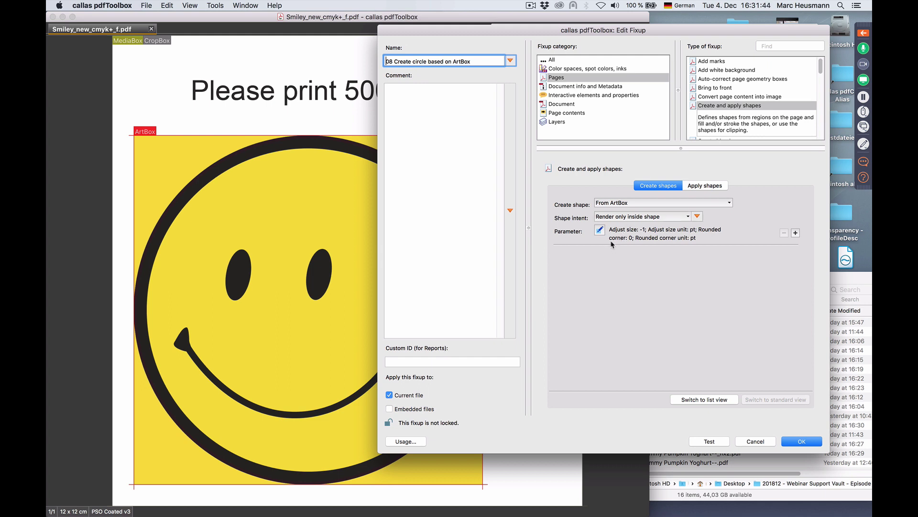
{"action": "left_click", "coordinate": [599, 230]}
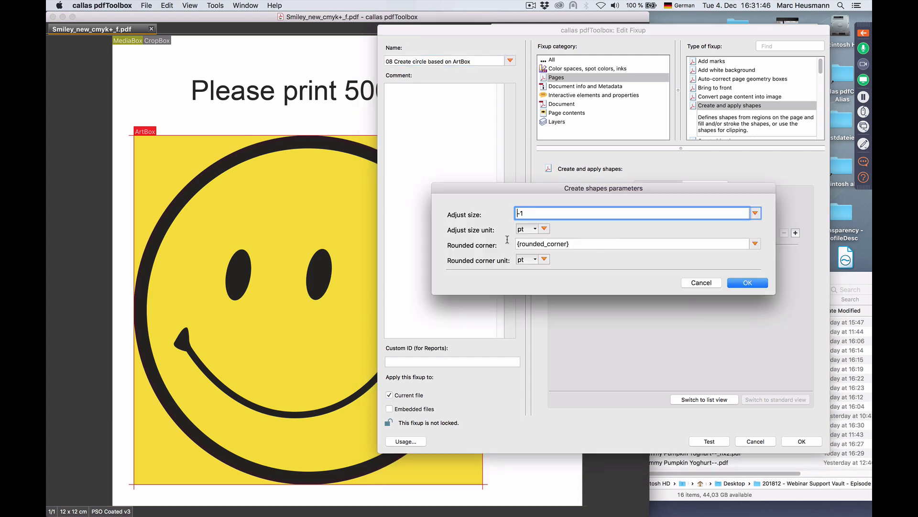
{"action": "left_click", "coordinate": [756, 244]}
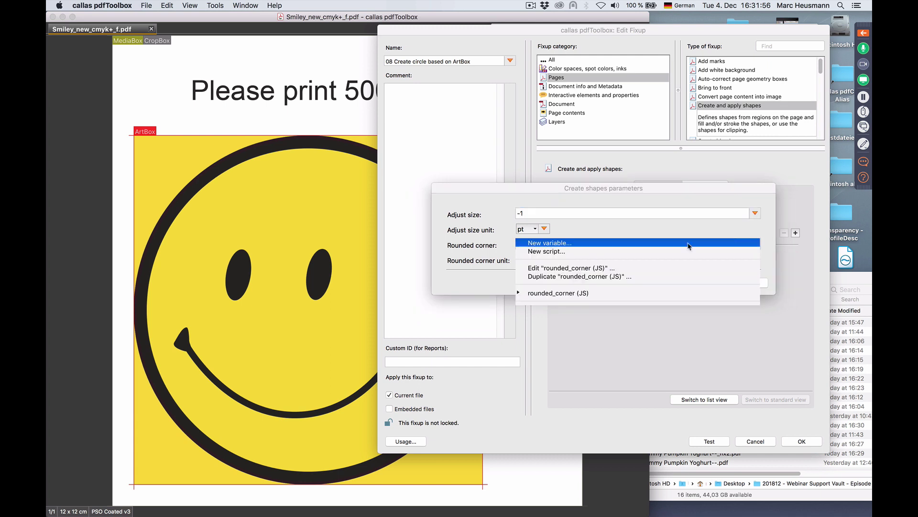
{"action": "left_click", "coordinate": [618, 271]}
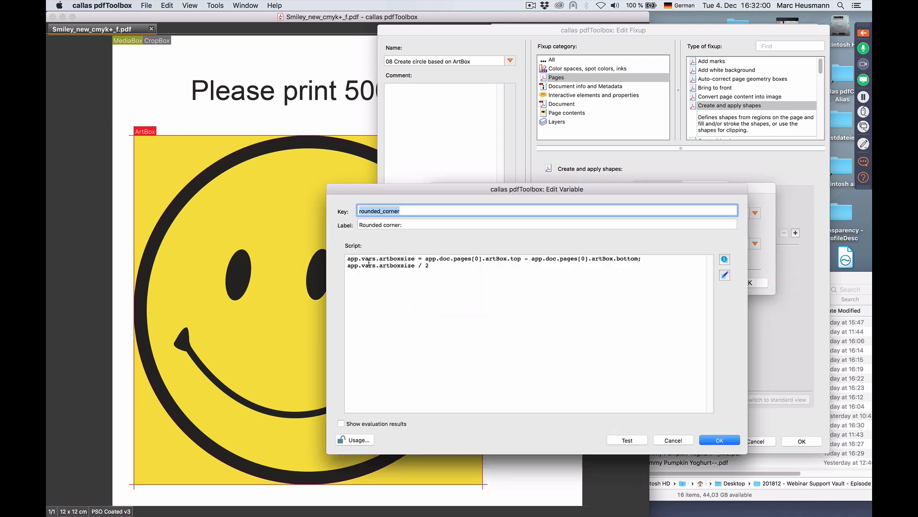
- Examine how the rounded_corner script defines the artboxsize variable and divides it by 2
{"action": "left_click", "coordinate": [415, 259]}
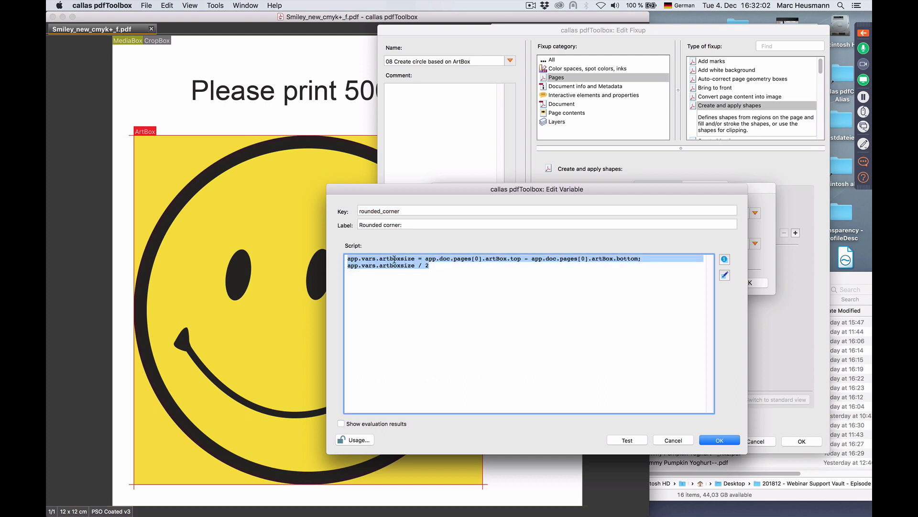
{"action": "left_click", "coordinate": [387, 259]}
{"action": "double_click", "coordinate": [383, 259]}
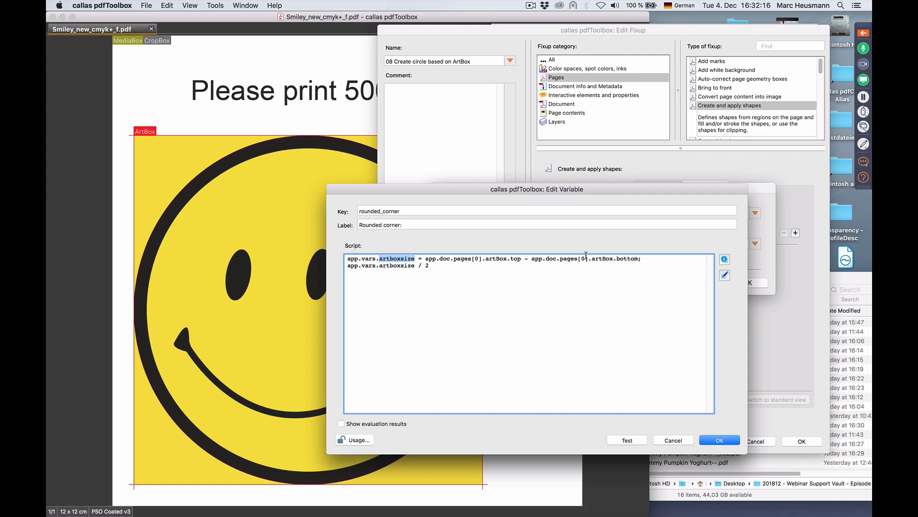
{"action": "mouse_move", "coordinate": [83, 508]}
{"action": "left_click_drag", "start_coordinate": [428, 267], "coordinate": [418, 268]}
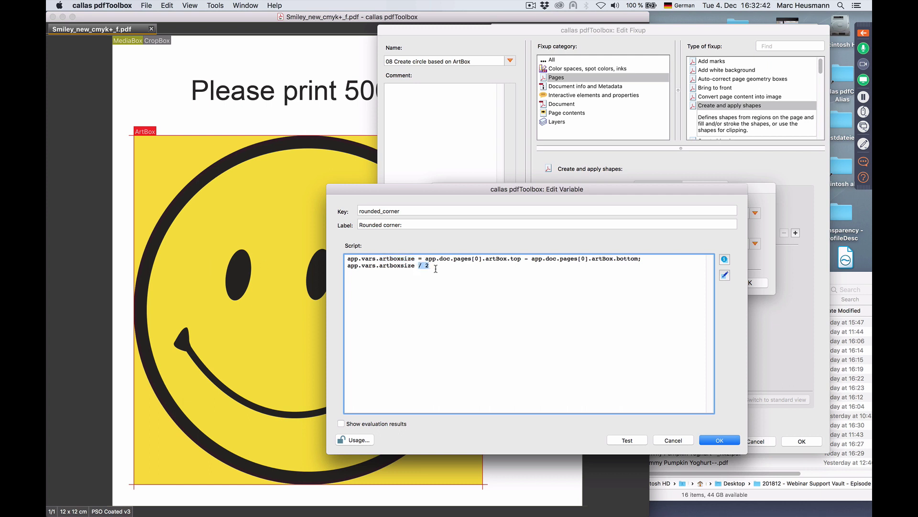
{"action": "left_click", "coordinate": [437, 266]}
- Show the script's evaluation results, compare them without and with the "app.vars.artboxsize / 2" line, and close the variable editor
{"action": "left_click", "coordinate": [363, 425]}
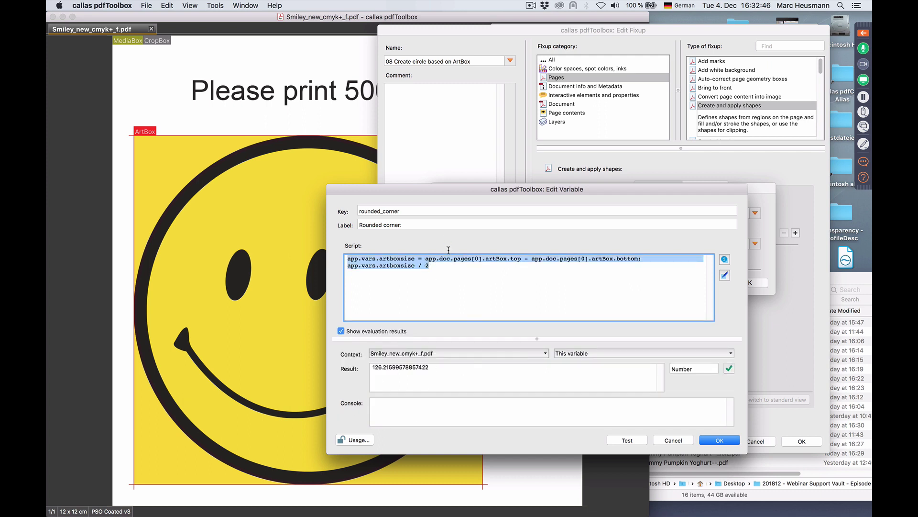
{"action": "left_click_drag", "start_coordinate": [433, 266], "coordinate": [347, 265]}
{"action": "key", "text": "super+c"}
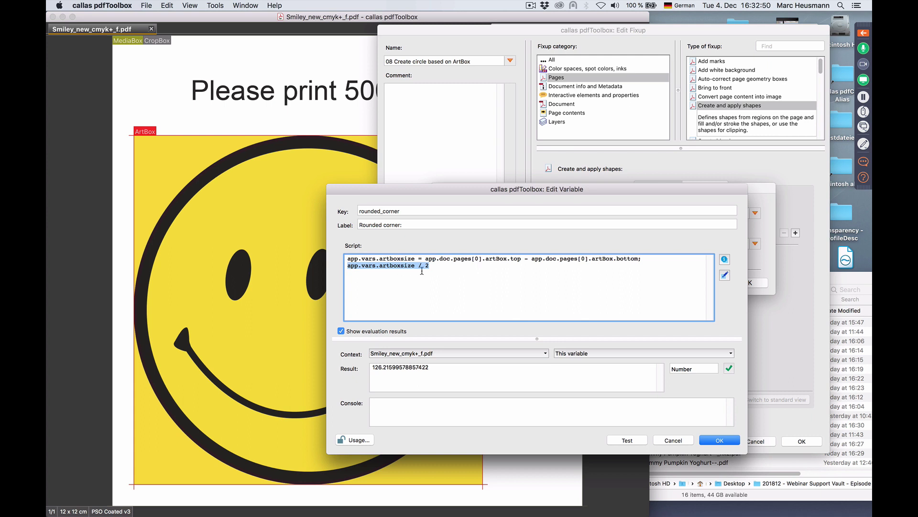
{"action": "key", "text": "BackSpace"}
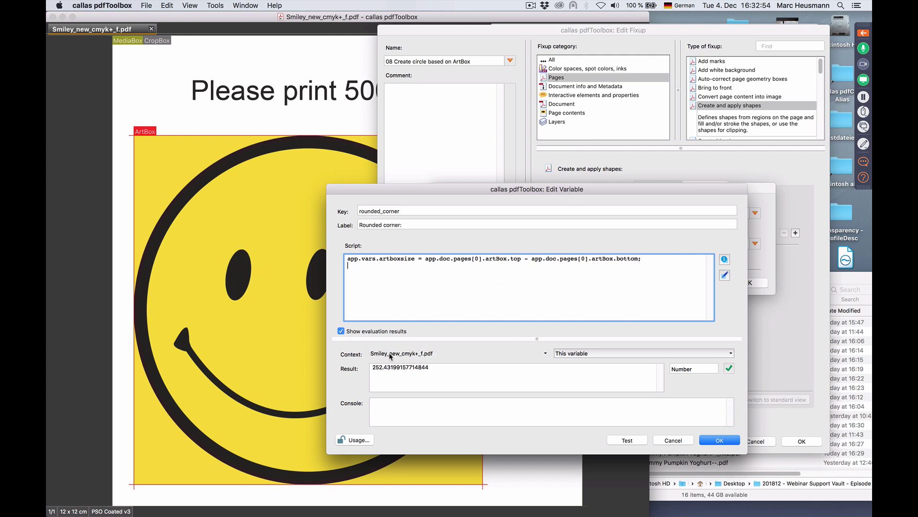
{"action": "key", "text": "super+v"}
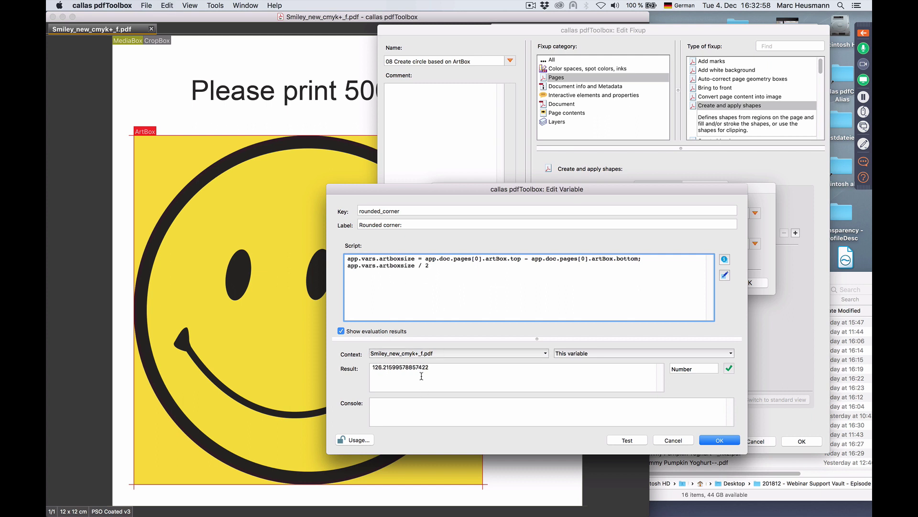
{"action": "left_click", "coordinate": [724, 442]}
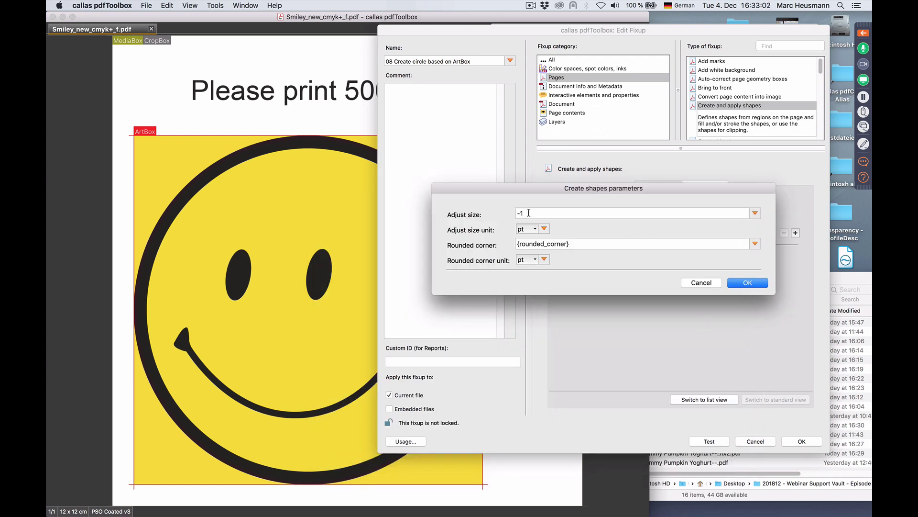
- Inspect the circle fixup's stroke parameters for applying shapes, including the line width, and leave the fixup editor without saving changes
{"action": "left_click", "coordinate": [748, 283]}
{"action": "left_click", "coordinate": [712, 186]}
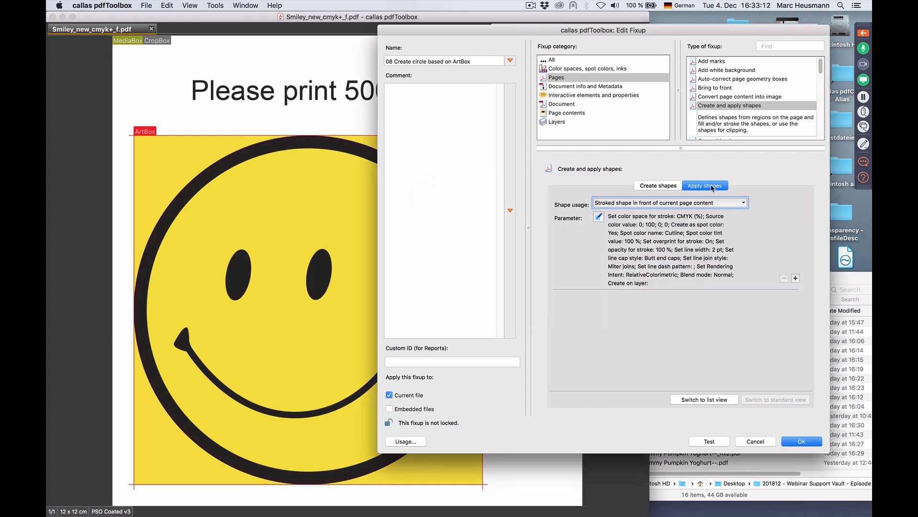
{"action": "left_click", "coordinate": [599, 217]}
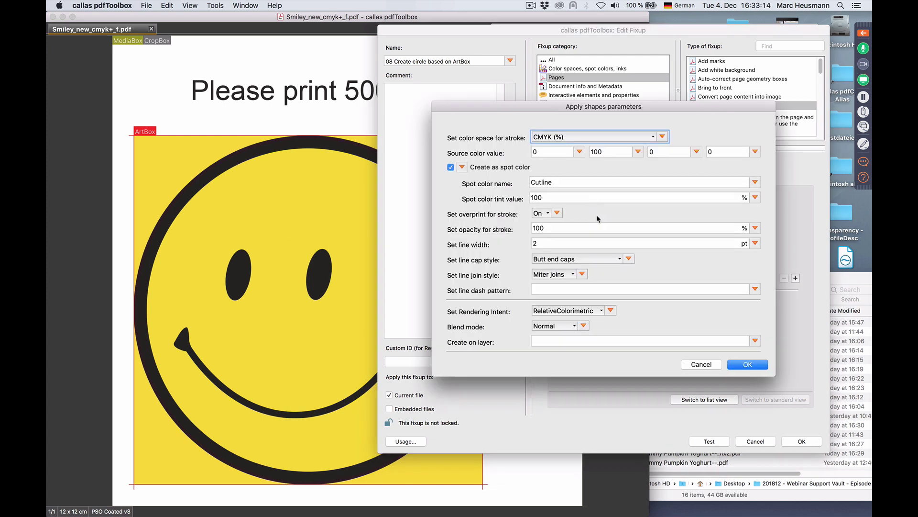
{"action": "left_click", "coordinate": [542, 245]}
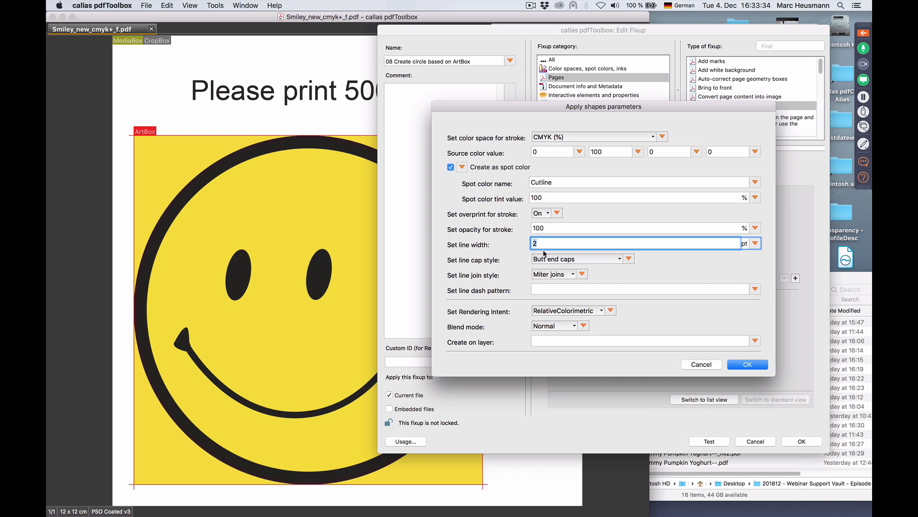
{"action": "left_click", "coordinate": [711, 365]}
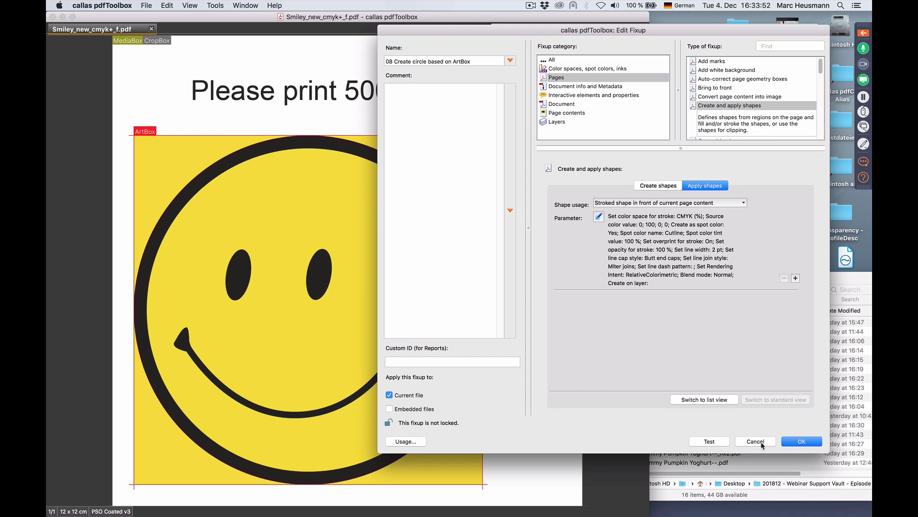
{"action": "left_click", "coordinate": [762, 443]}
{"action": "left_click", "coordinate": [762, 443]}
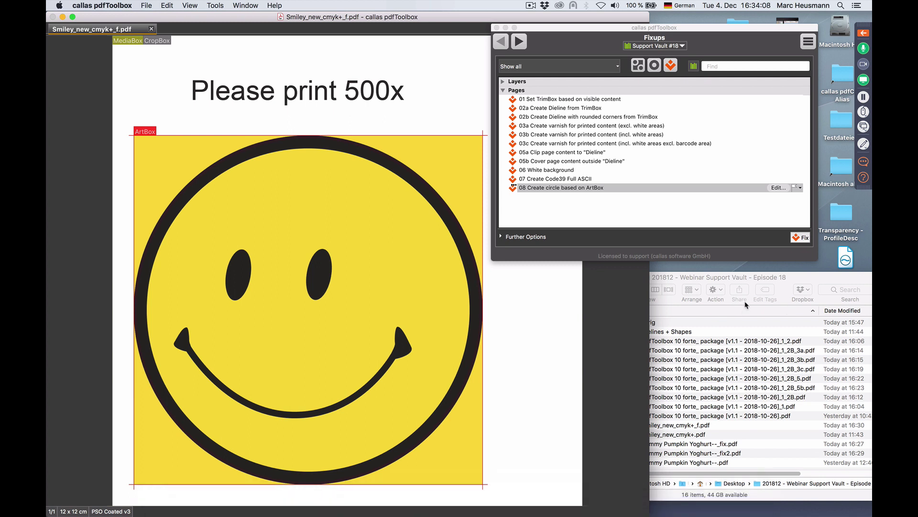
- Switch to the Finder window showing the "201812 - Webinar Support Vault - Episode 18" folder
{"action": "left_click", "coordinate": [797, 278]}
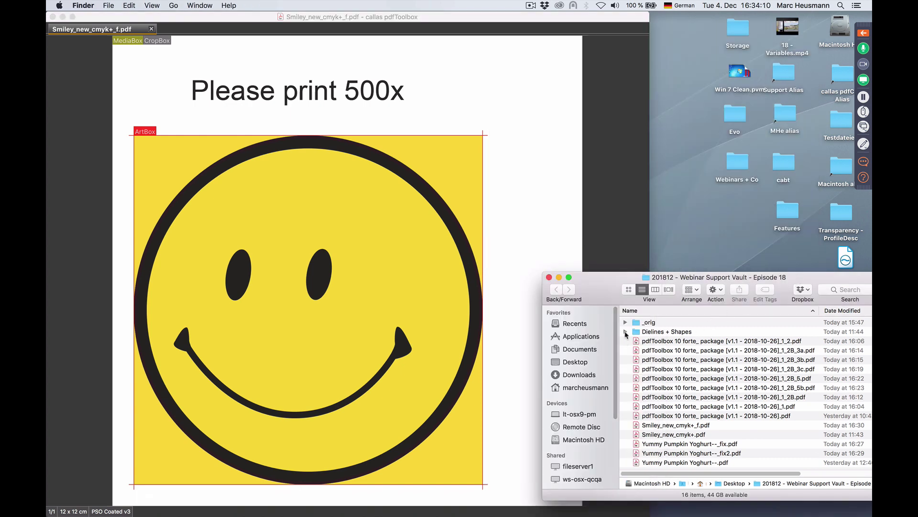